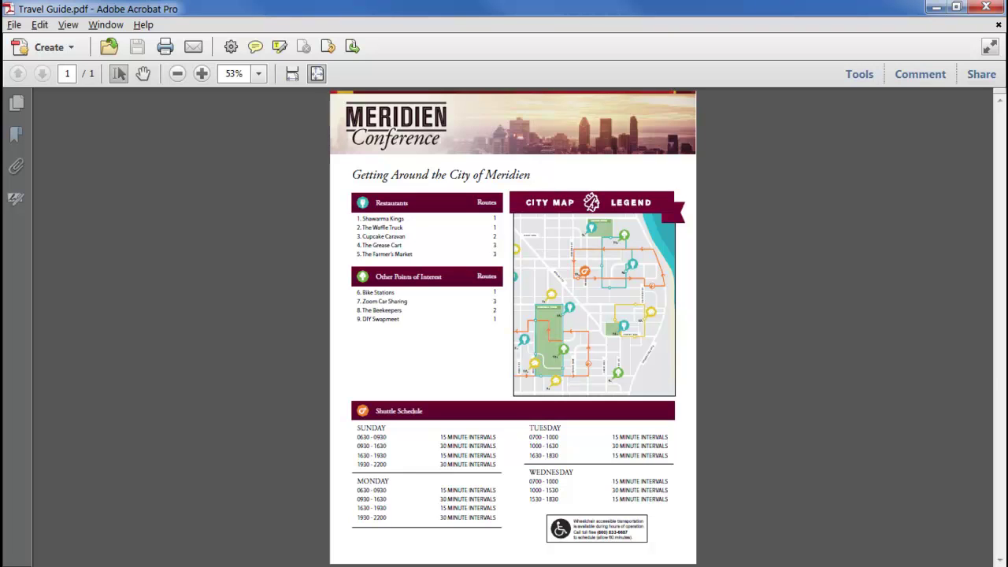
Fit the Travel Guide to page width and scroll down through the flyer.
left_click(292, 73)
scroll(531, 276, "down", 3)
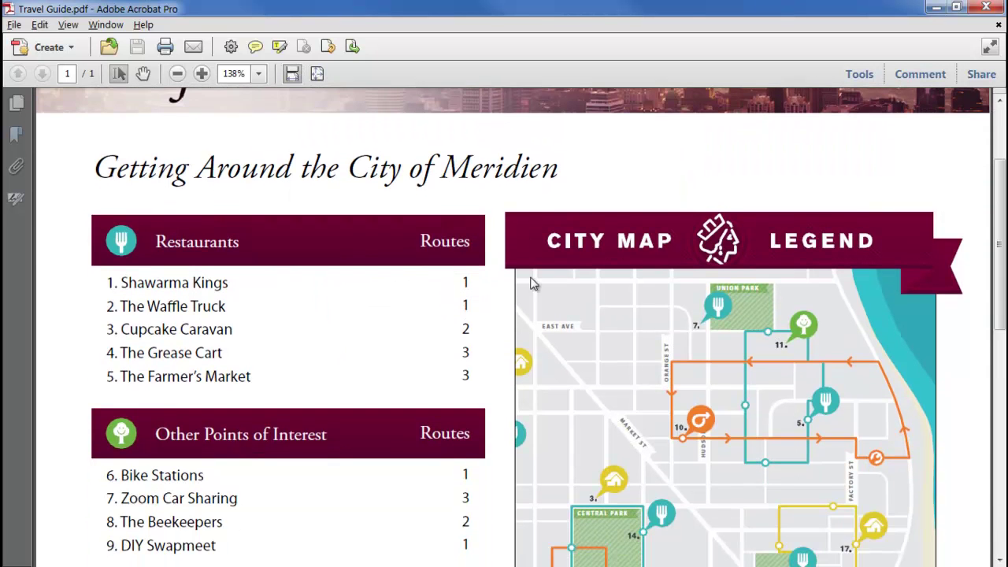
scroll(530, 275, "down", 3)
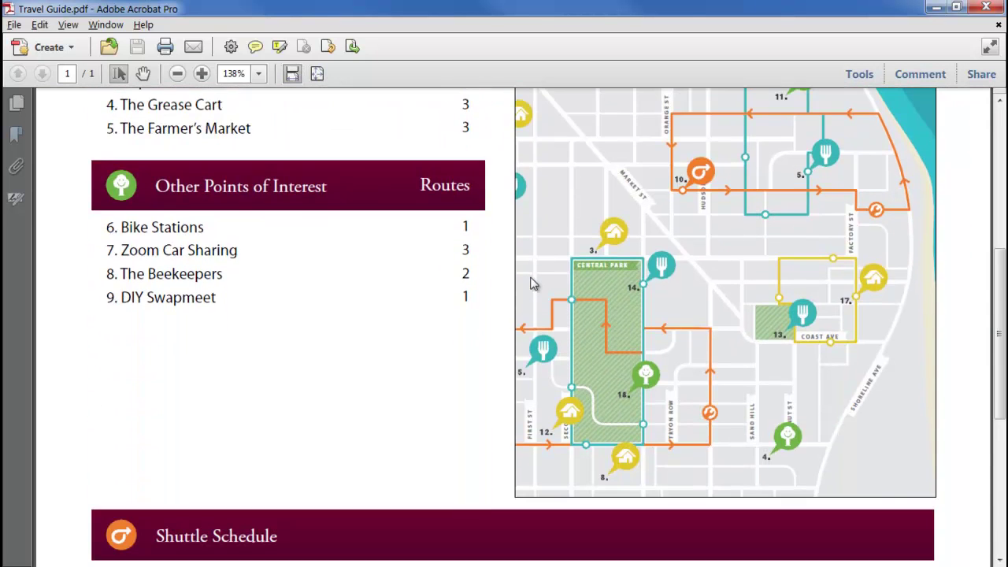
Browse the Save As Image, Spreadsheet and More Options formats, ending on Microsoft Word > Word Document.
left_click(14, 24)
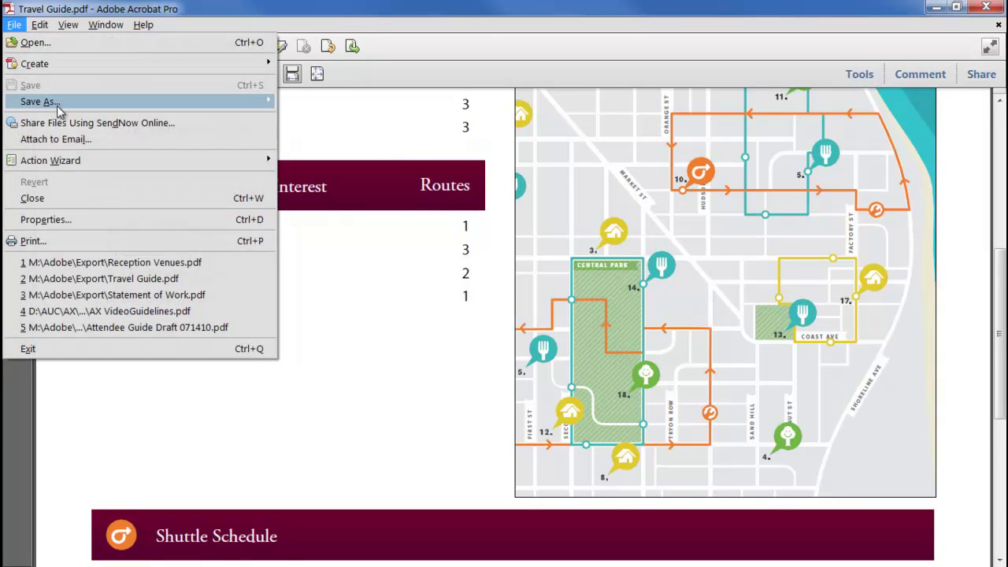
mouse_move(57, 111)
mouse_move(336, 196)
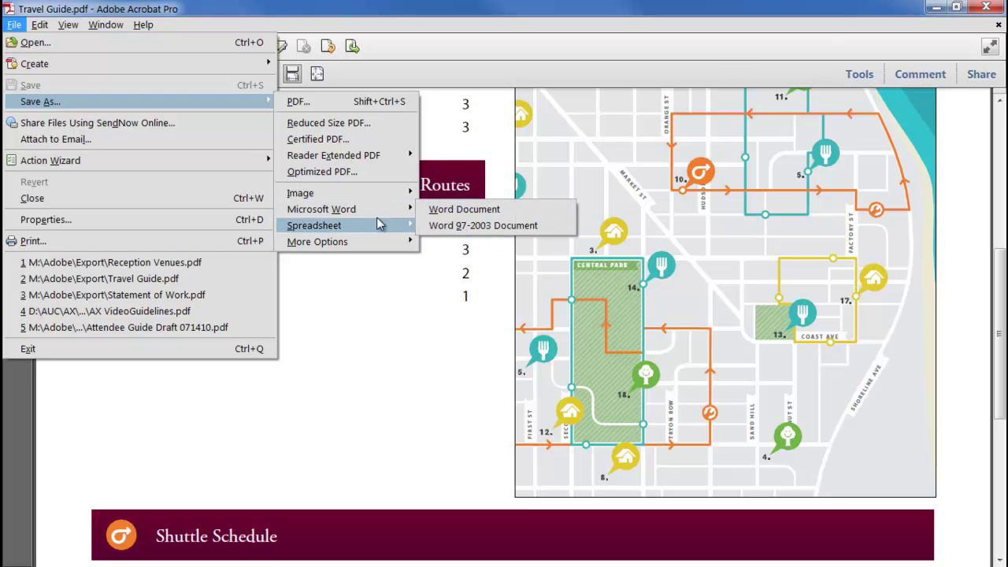
mouse_move(378, 224)
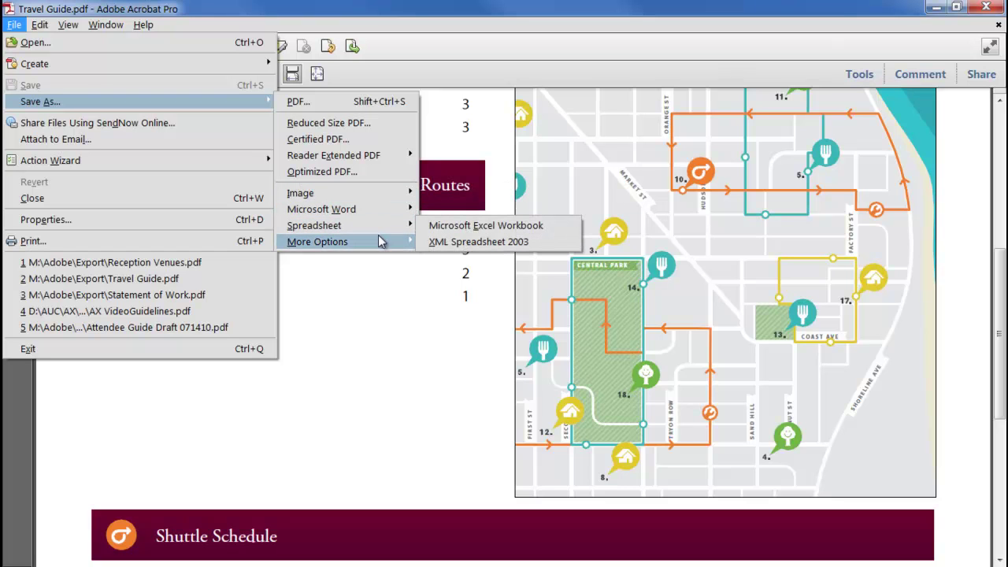
mouse_move(380, 244)
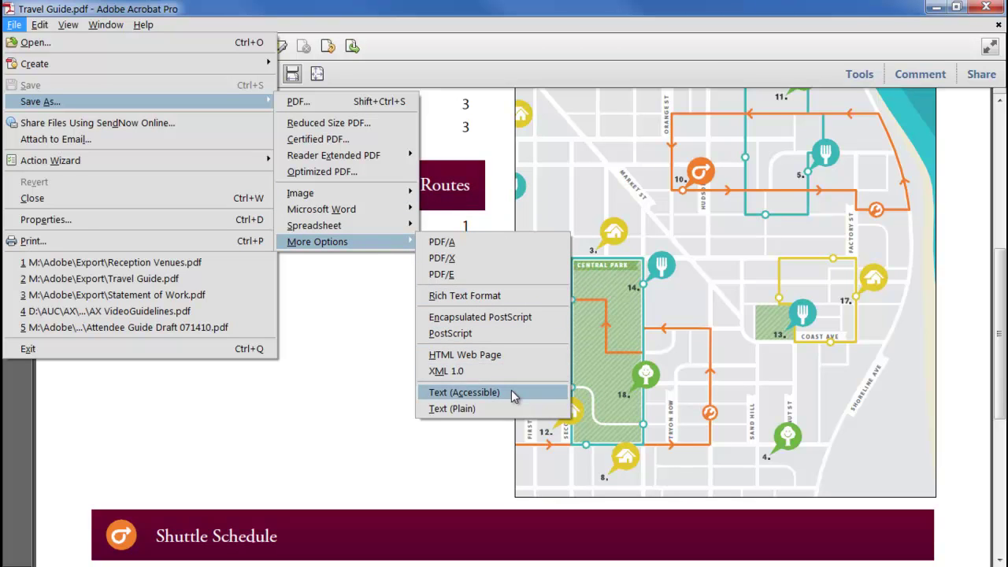
mouse_move(344, 217)
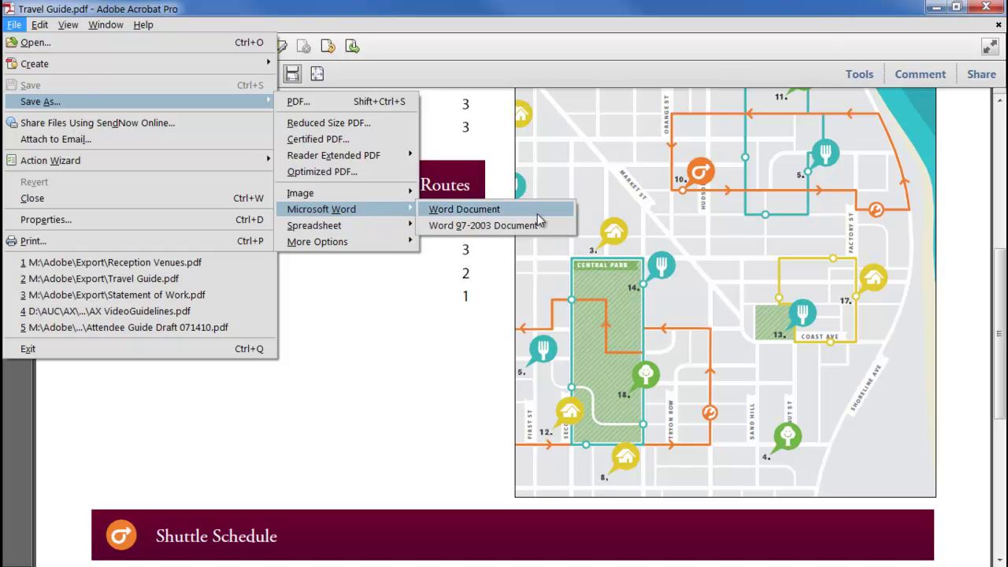
Save Travel Guide.docx to the Export folder with Retain Flowing Text on and OCR off.
left_click(539, 215)
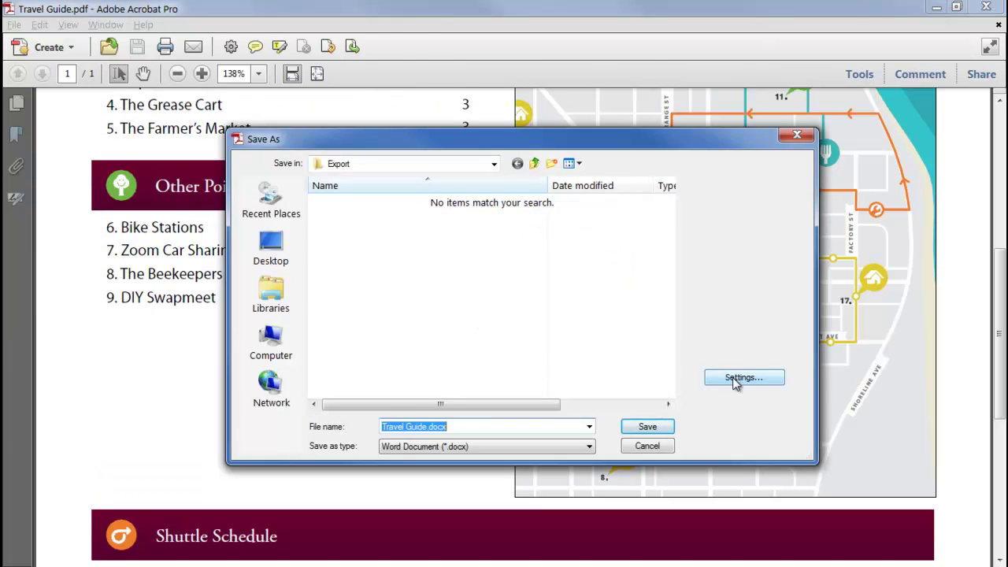
left_click(735, 380)
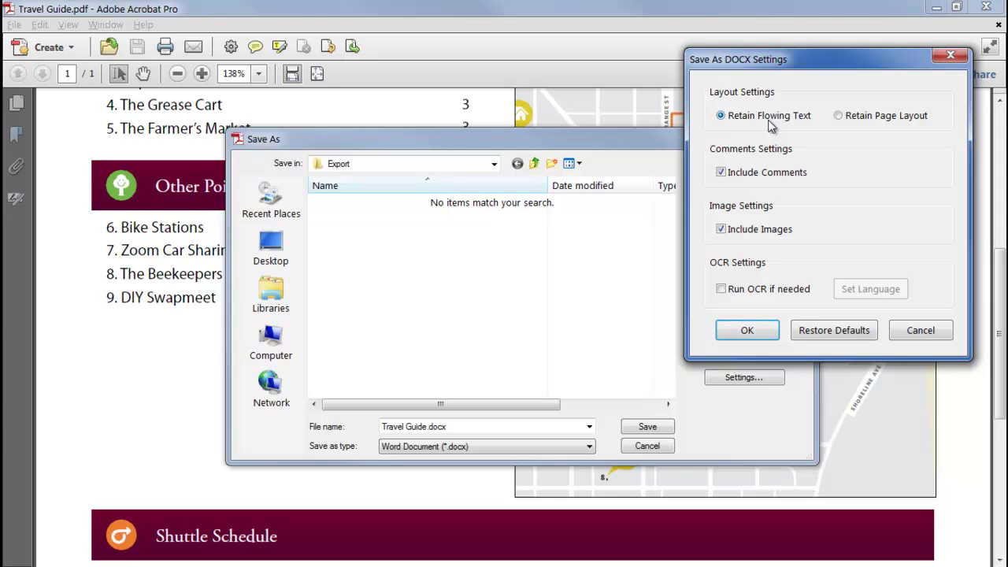
left_click(878, 119)
left_click(778, 295)
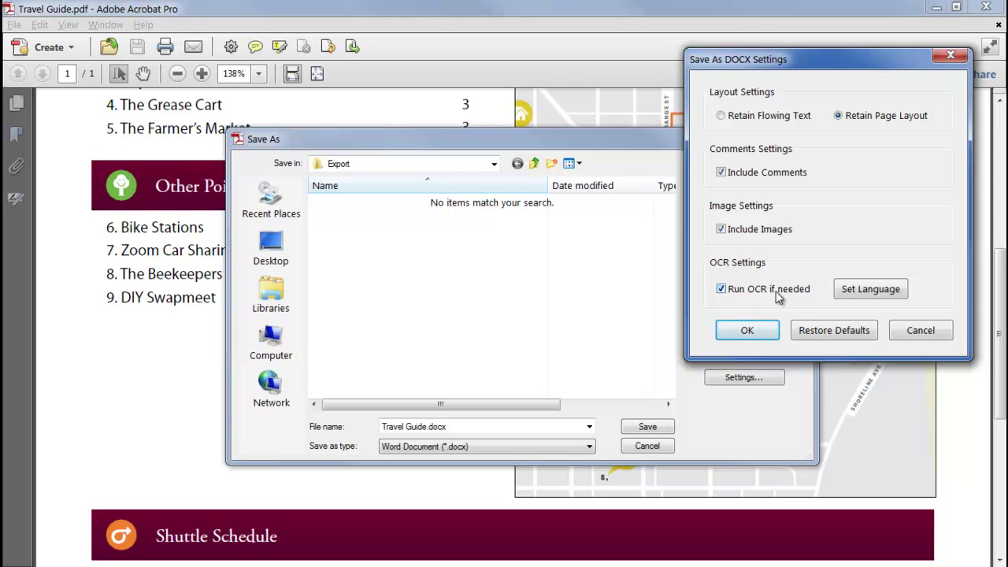
left_click(788, 120)
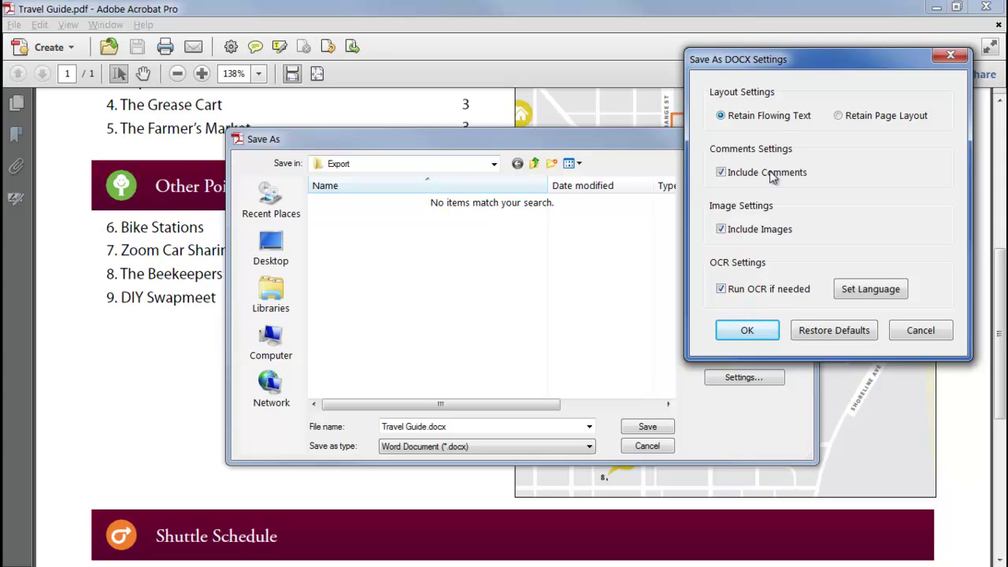
left_click(763, 291)
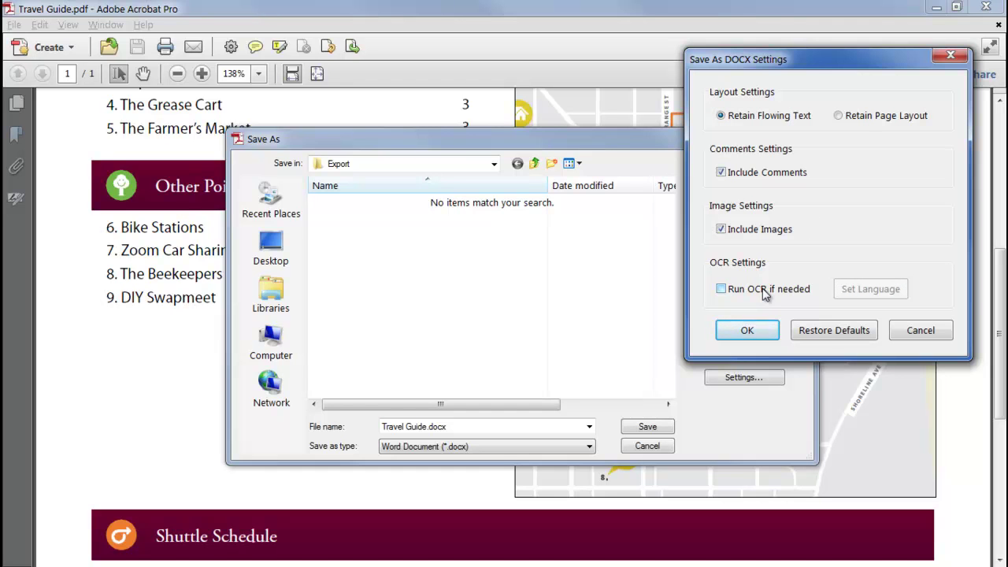
left_click(757, 332)
left_click(651, 427)
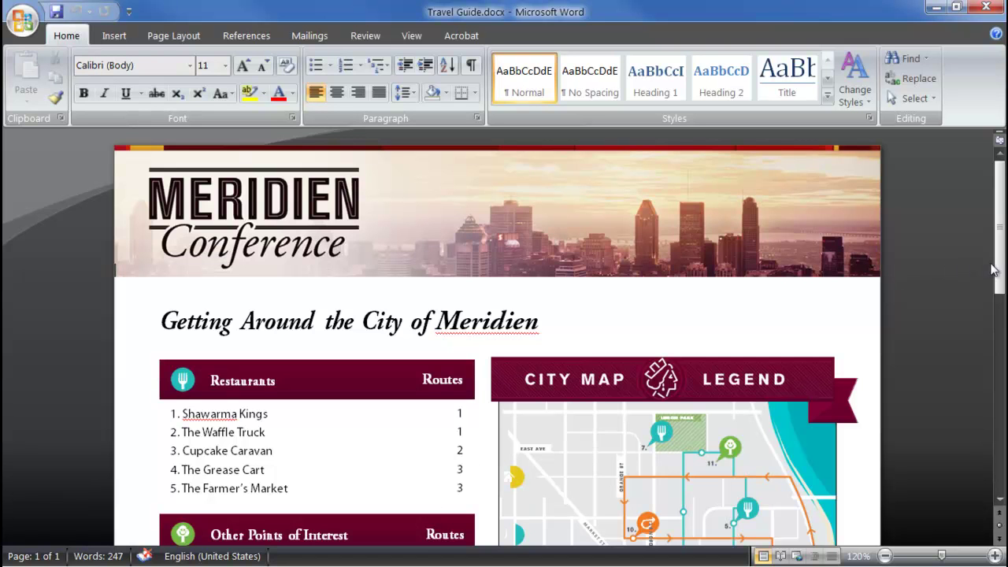
Scroll the converted document and test-select the shuttle schedule text, then deselect it.
left_click_drag(998, 270, 980, 441)
left_click_drag(648, 451, 307, 330)
left_click(201, 265)
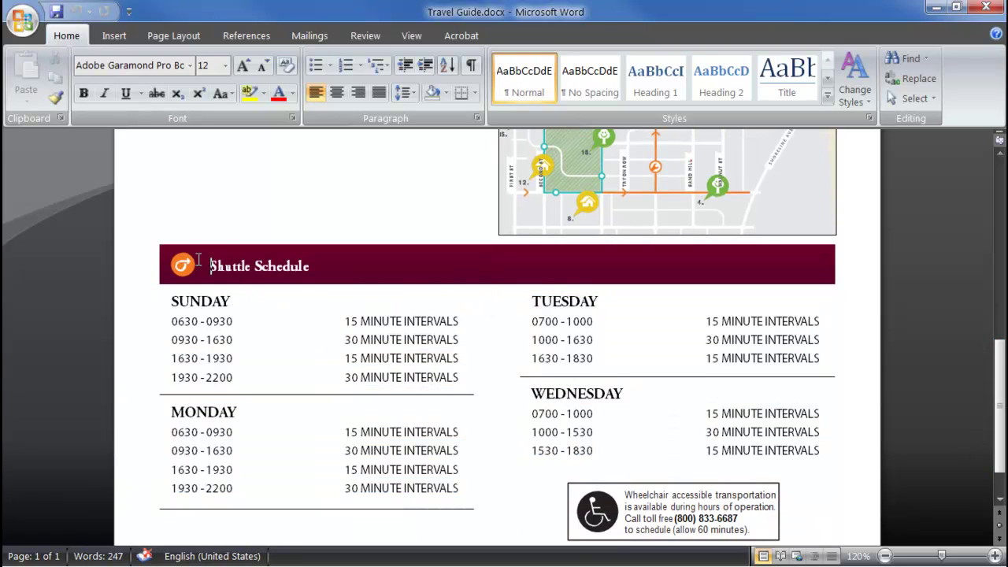
Scroll back to the map and select text inside the SAND HILL street label.
scroll(221, 292, "up", 3)
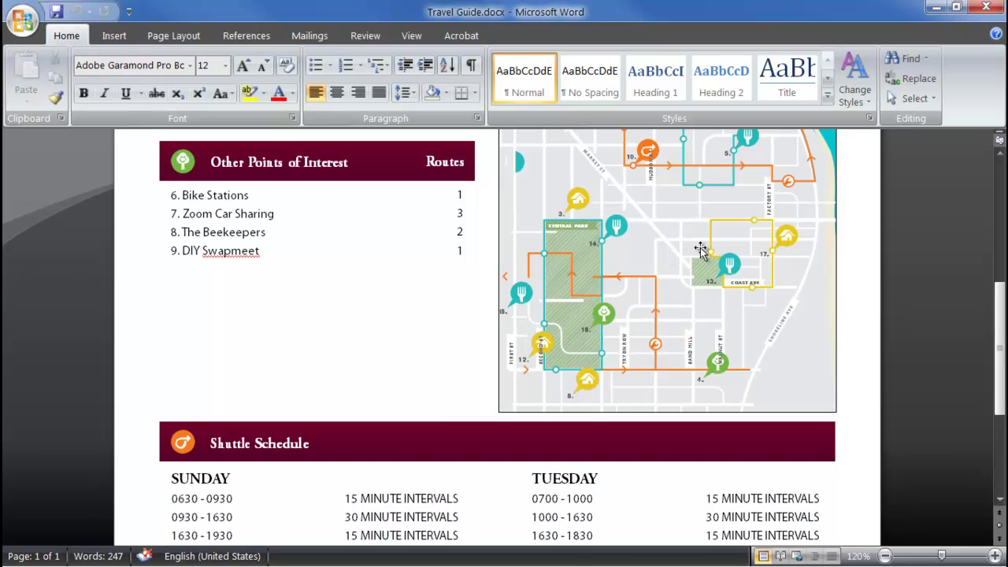
scroll(738, 245, "up", 12)
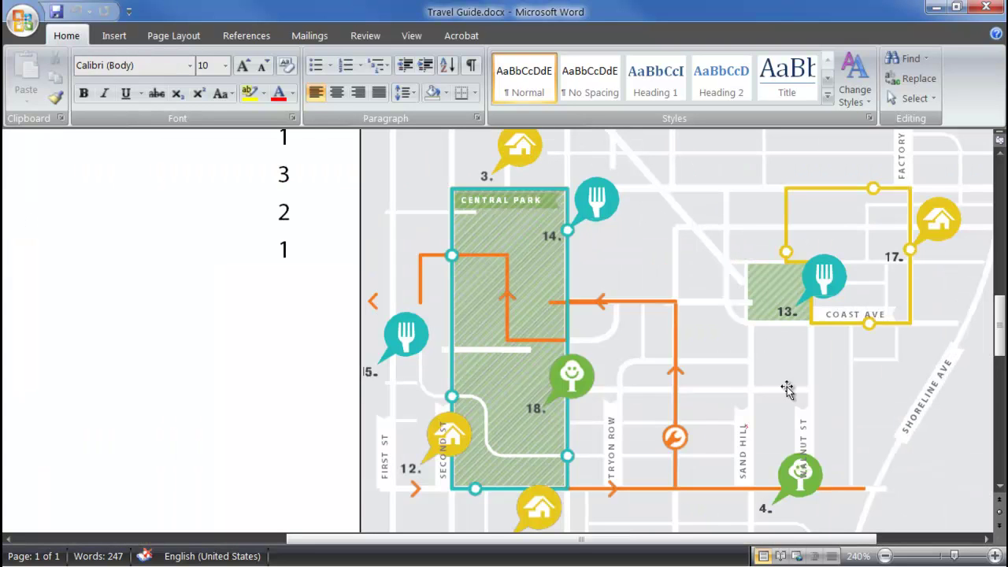
left_click(744, 443)
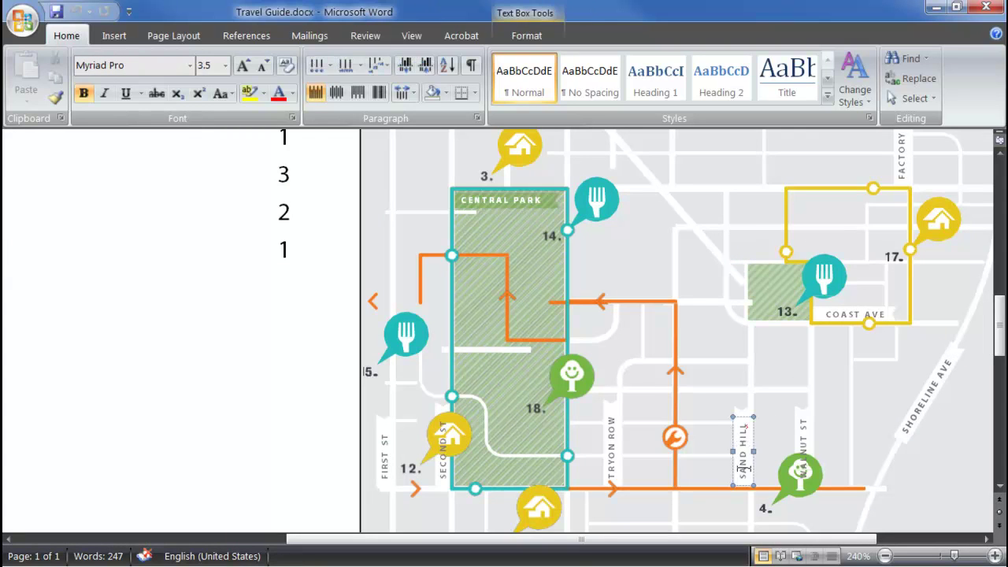
left_click_drag(742, 473, 741, 428)
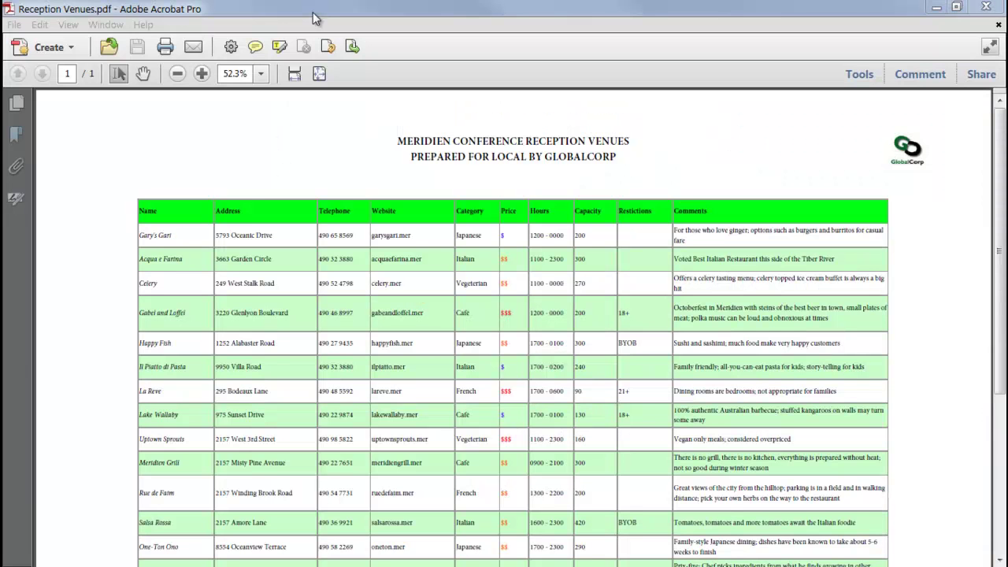
Bring Acrobat forward and scroll over the Reception Venues table.
left_click(313, 12)
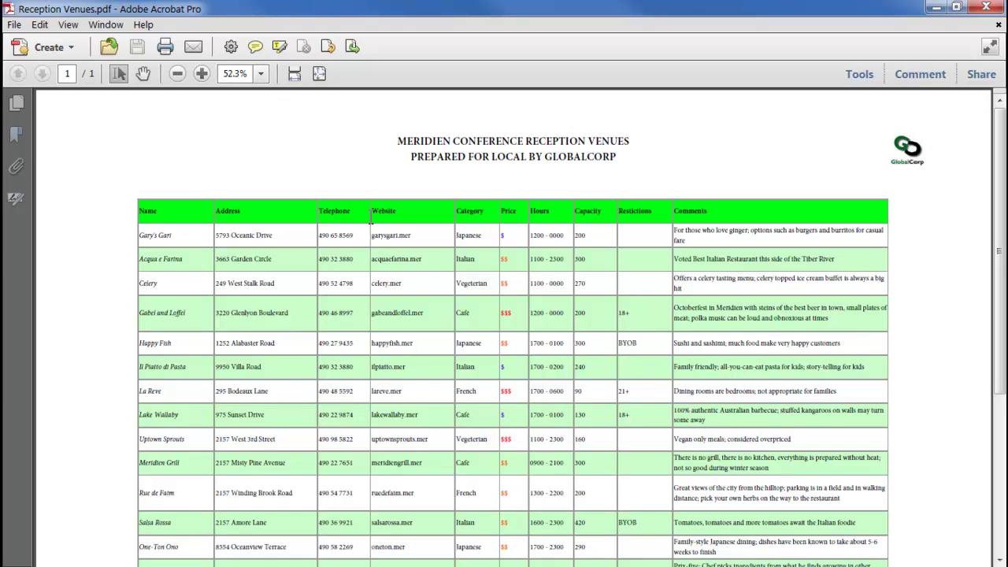
scroll(178, 244, "up", 1, "ctrl")
scroll(177, 244, "up", 3, "ctrl")
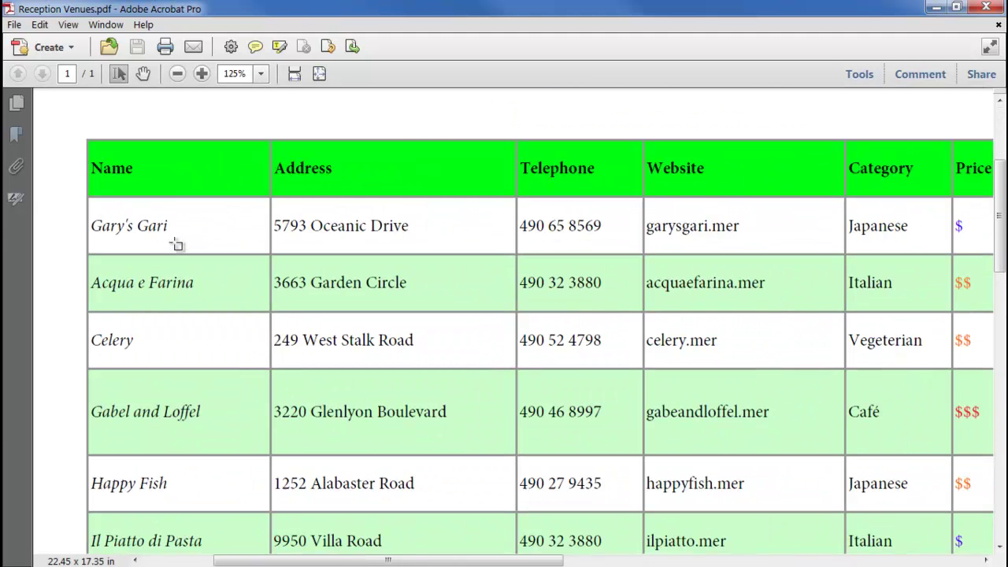
scroll(175, 242, "down", 1, "ctrl")
scroll(176, 244, "down", 2, "ctrl")
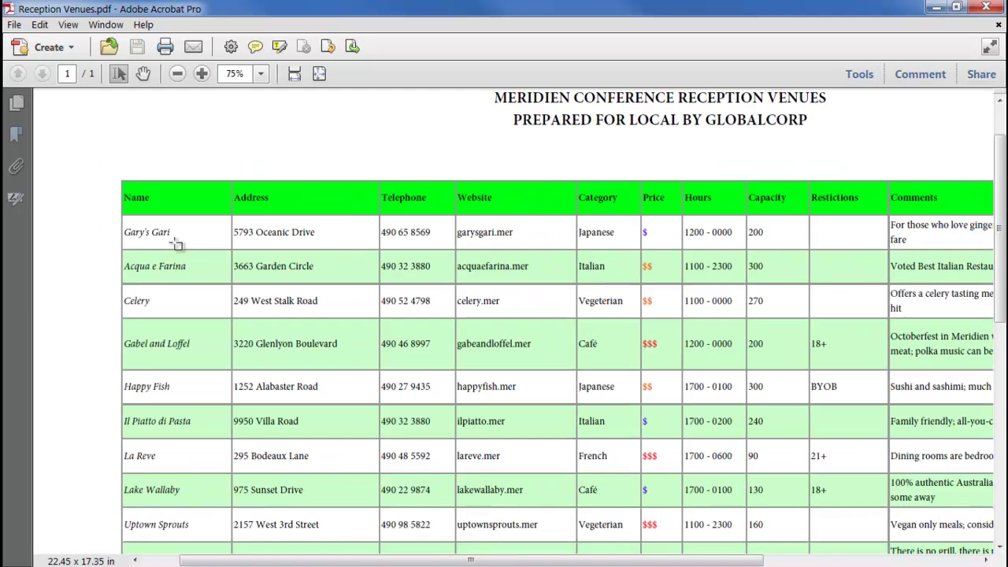
Save the table as Reception Venues.xlsx in Export, keeping default spreadsheet settings.
left_click(11, 26)
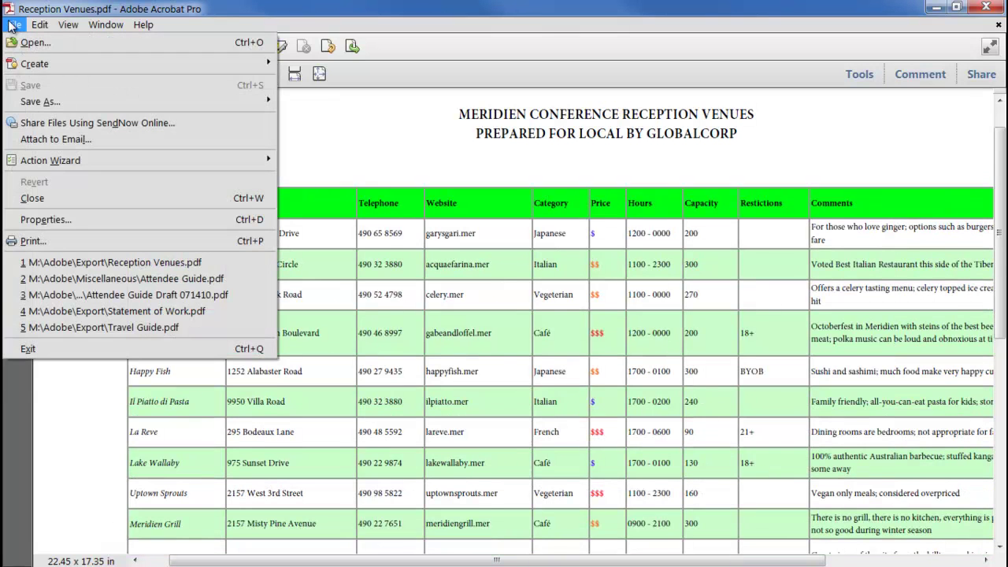
mouse_move(53, 108)
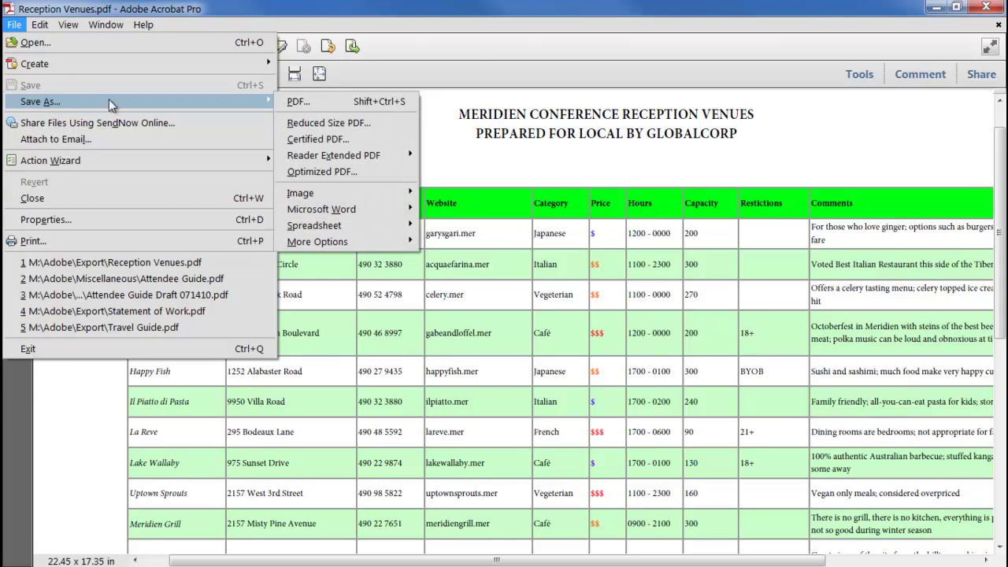
mouse_move(366, 225)
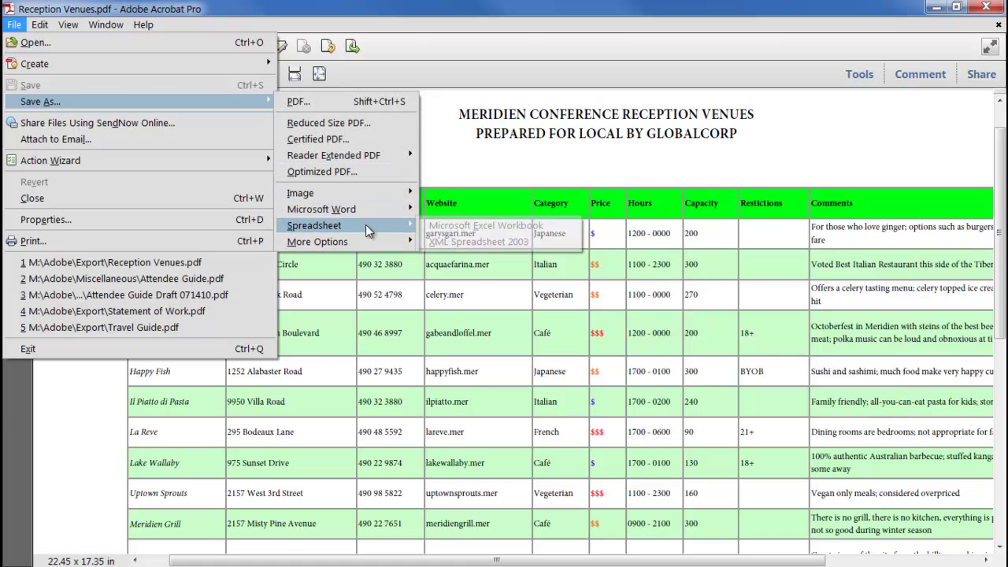
left_click(550, 224)
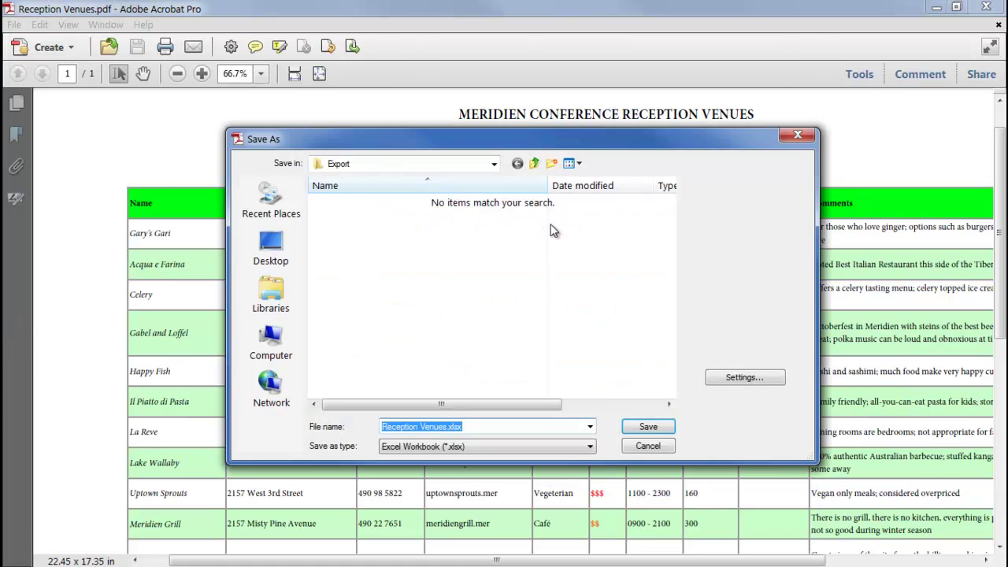
left_click(740, 380)
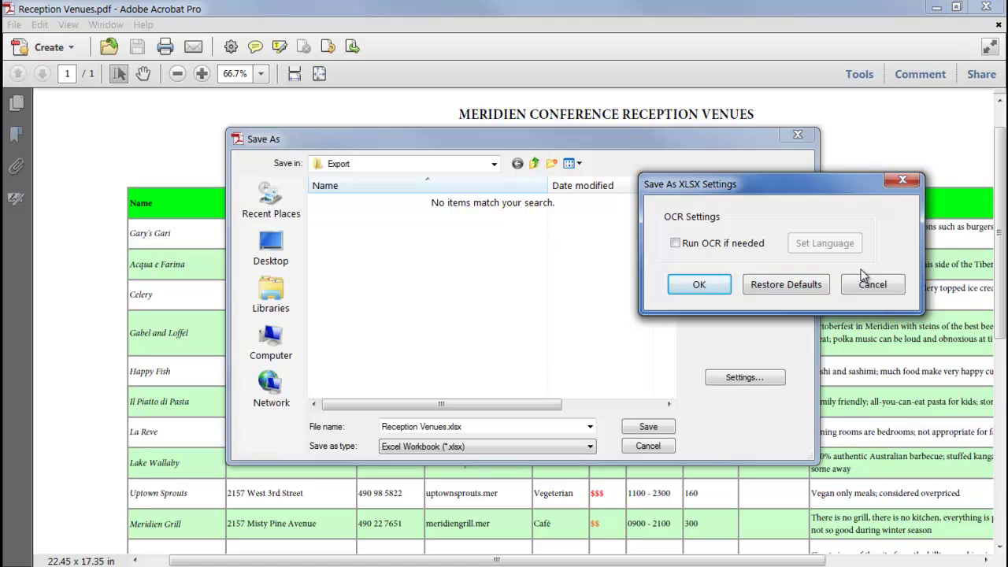
left_click(699, 285)
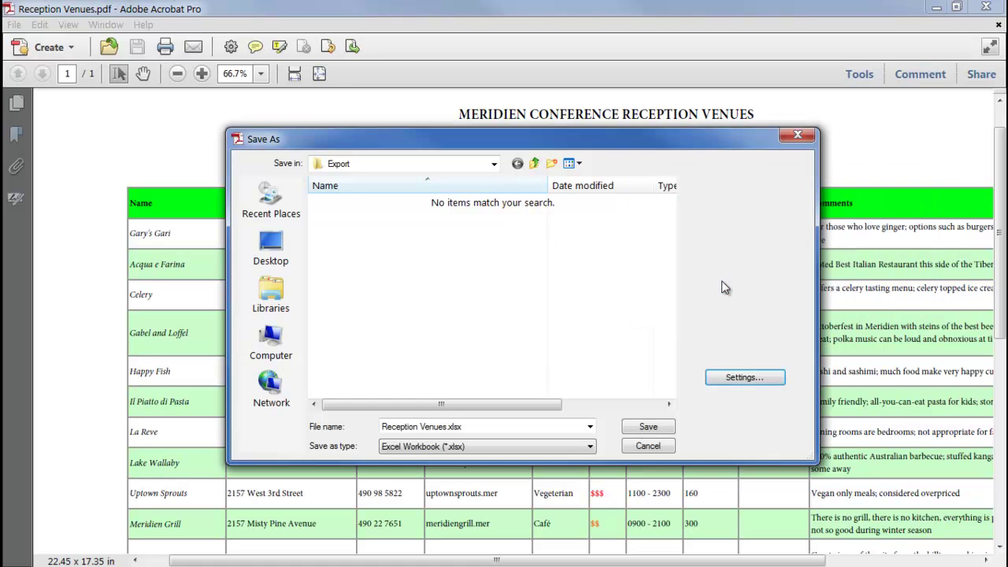
left_click(648, 428)
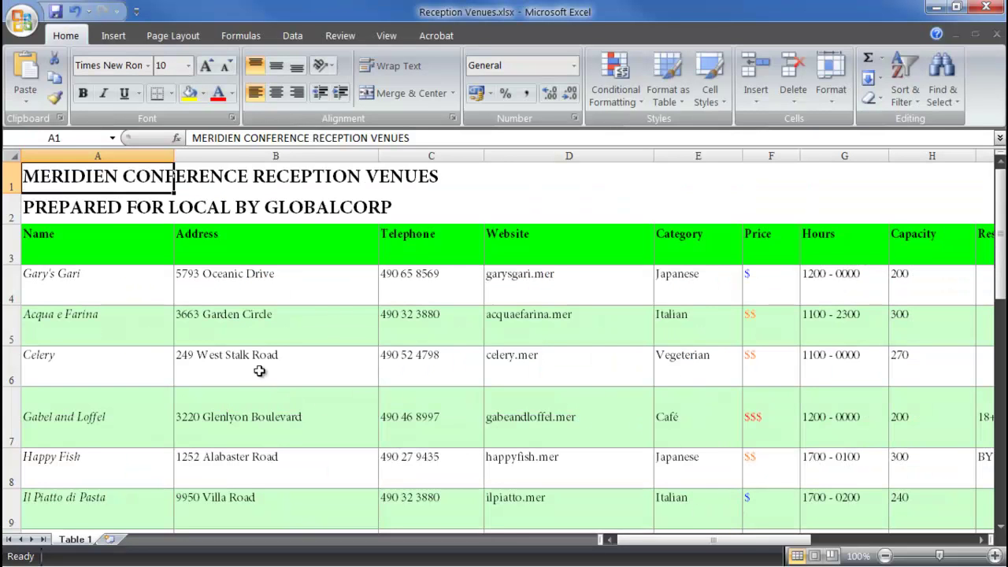
Scroll through the venue table in Excel, then switch back to Statement of Work.pdf in Acrobat.
scroll(250, 360, "down", 3, "ctrl")
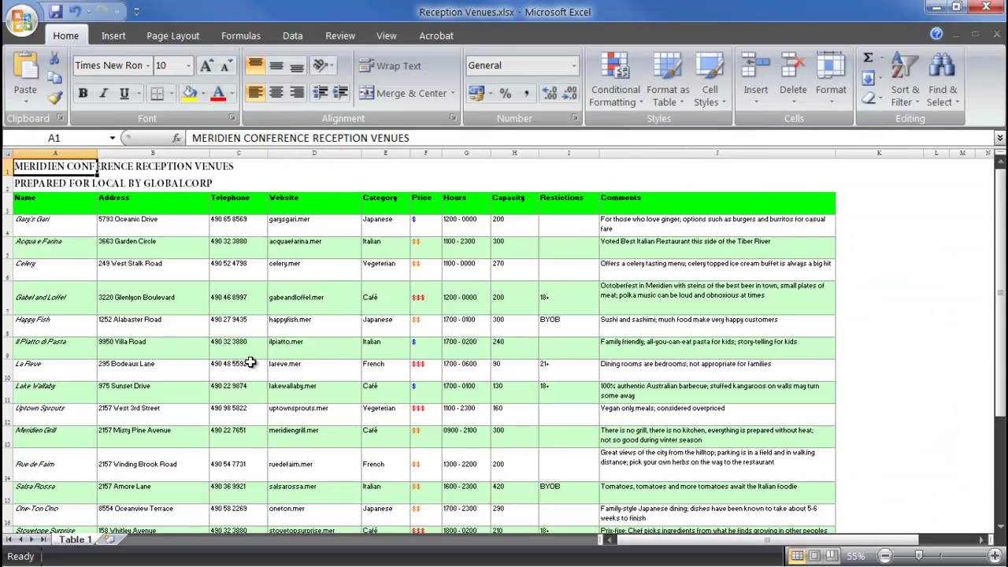
scroll(249, 360, "down", 1, "ctrl")
scroll(250, 360, "down", 3)
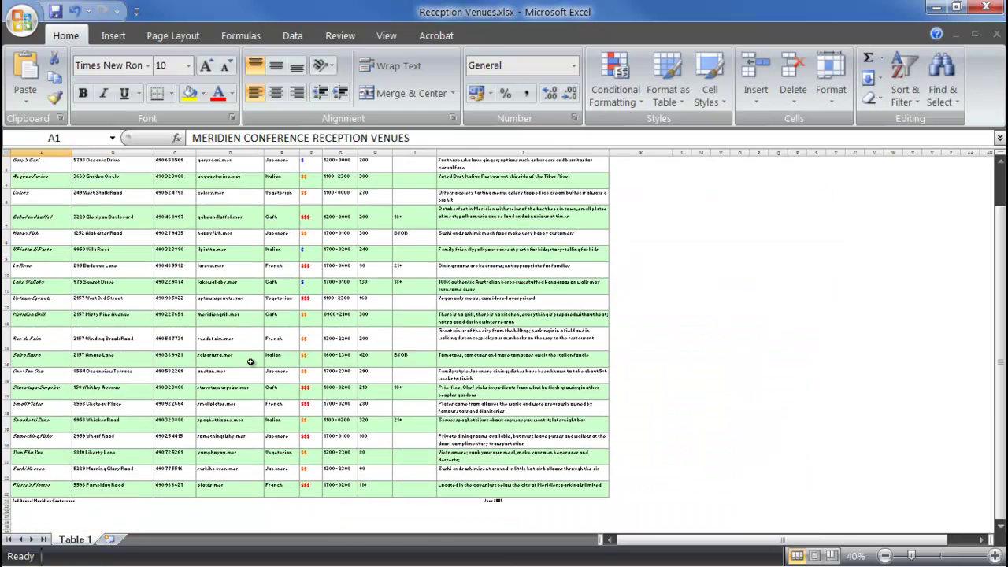
scroll(250, 361, "up", 3)
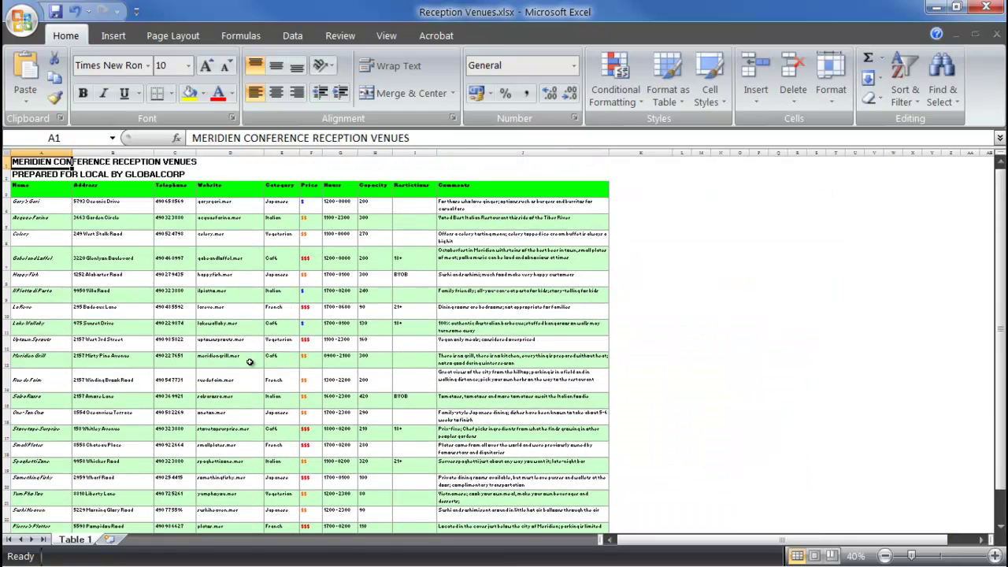
key("alt+Tab")
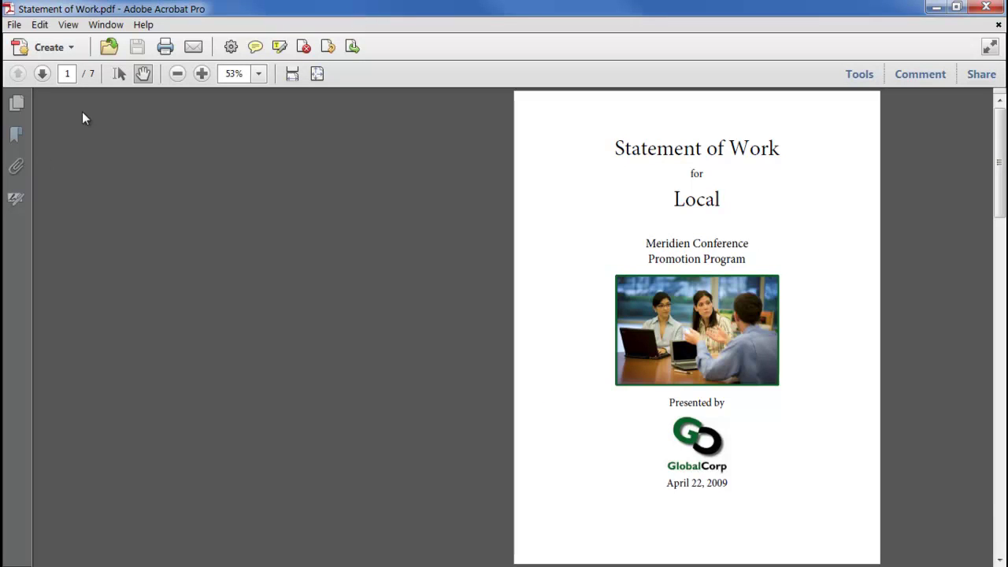
Use the Select tool to try selecting the cover photo and title lines, then clear the selection.
left_click(118, 74)
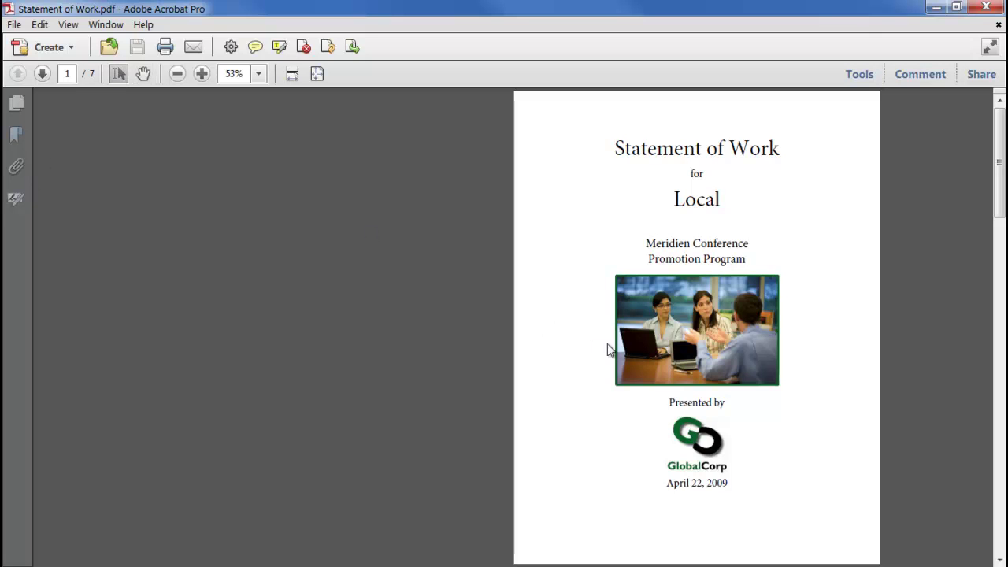
left_click(632, 335)
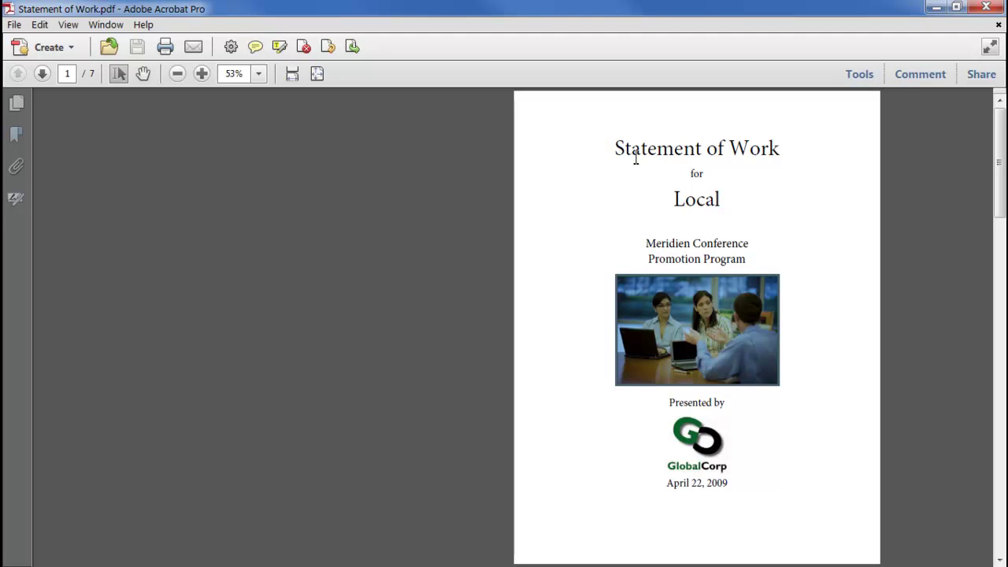
left_click_drag(630, 149, 701, 200)
right_click(700, 200)
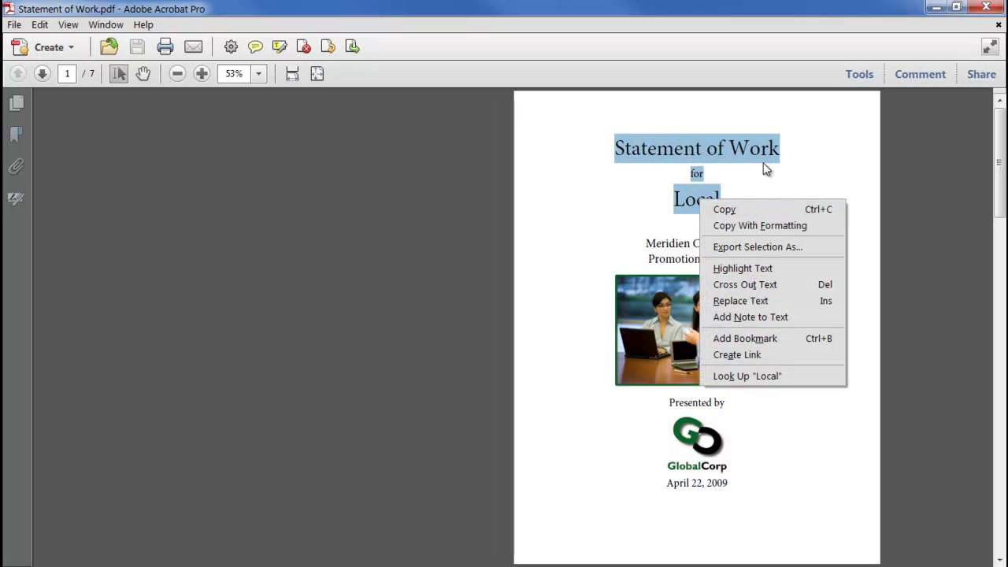
left_click(660, 189)
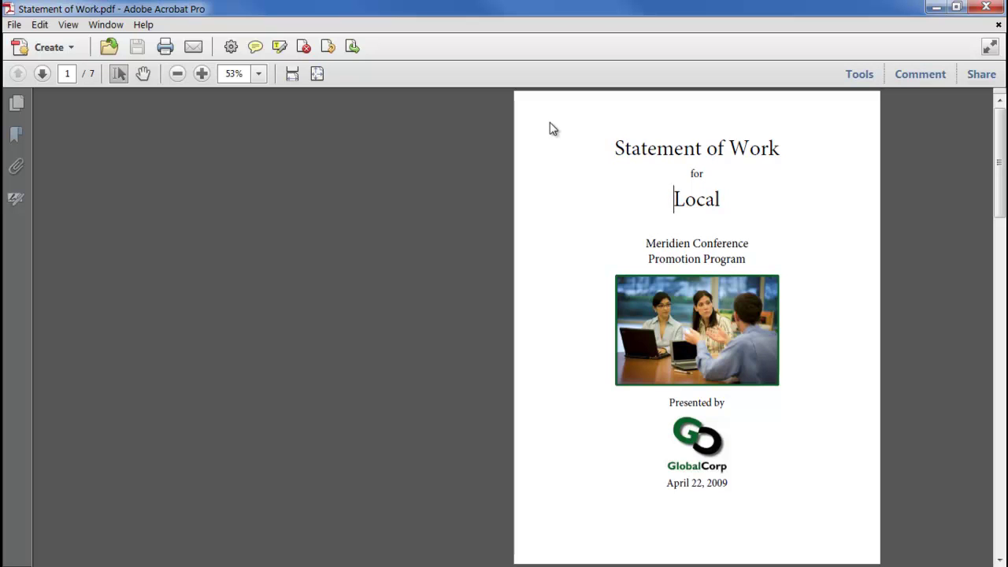
Marquee the entire cover page and choose Export Selection As from its context menu.
left_click_drag(550, 122, 820, 444)
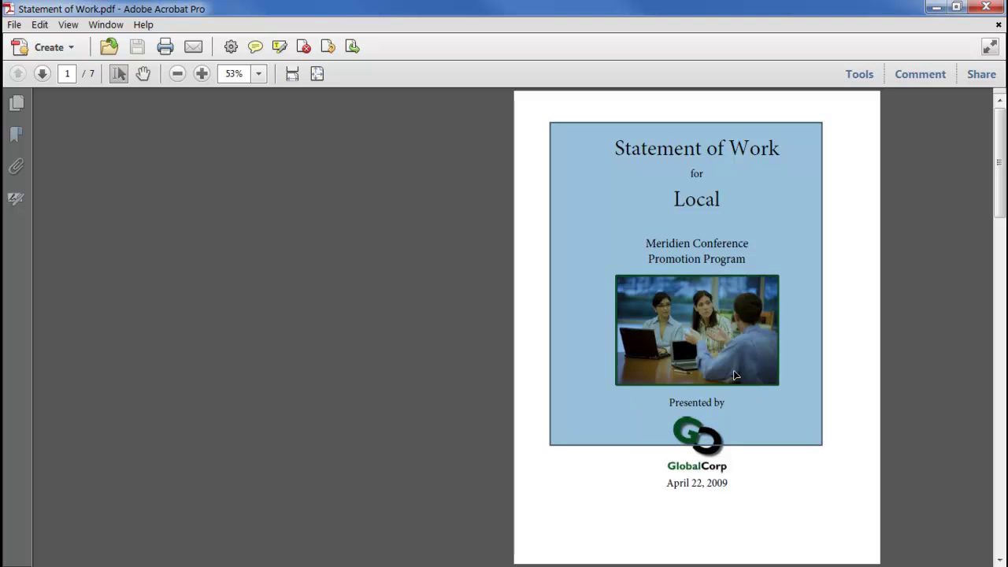
right_click(644, 259)
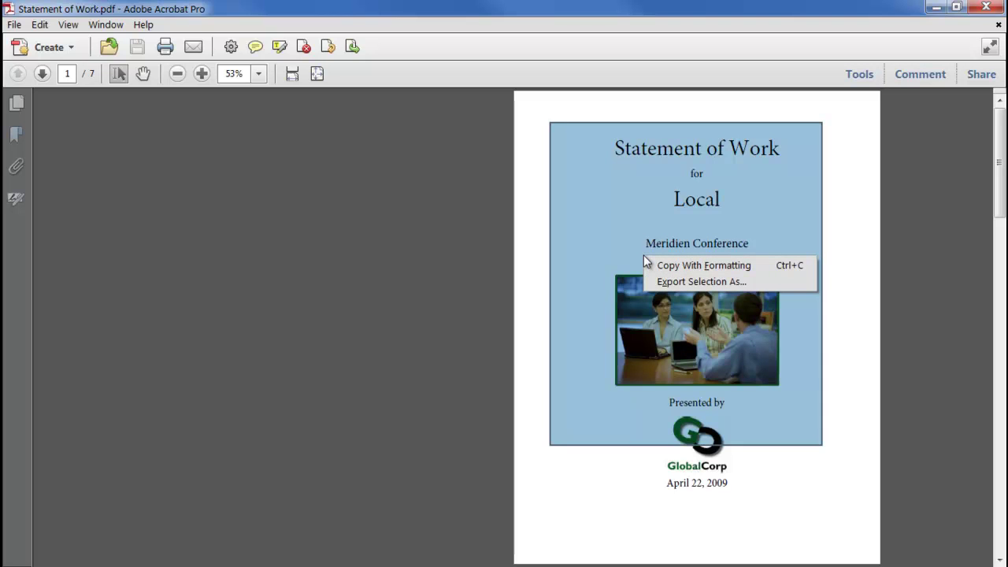
left_click(772, 282)
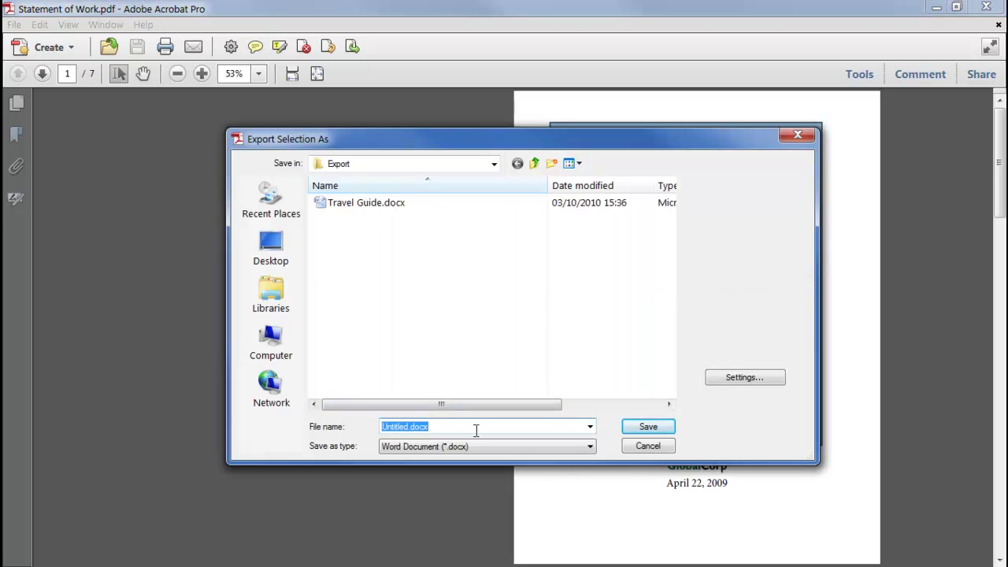
Save the cover selection as a Word document, then scroll down to the GlobalCorp logo.
left_click(648, 427)
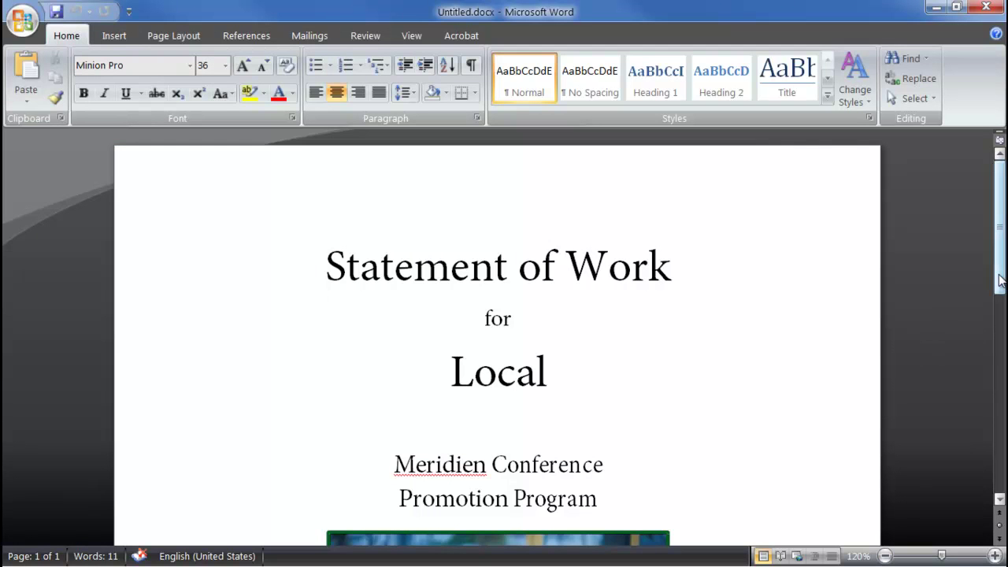
left_click_drag(1001, 282, 1003, 435)
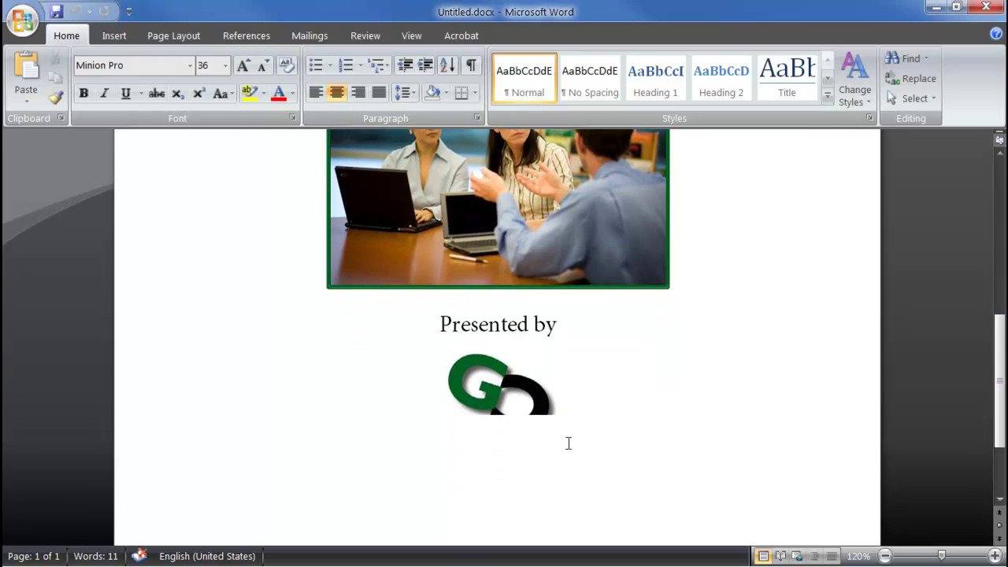
left_click(532, 401)
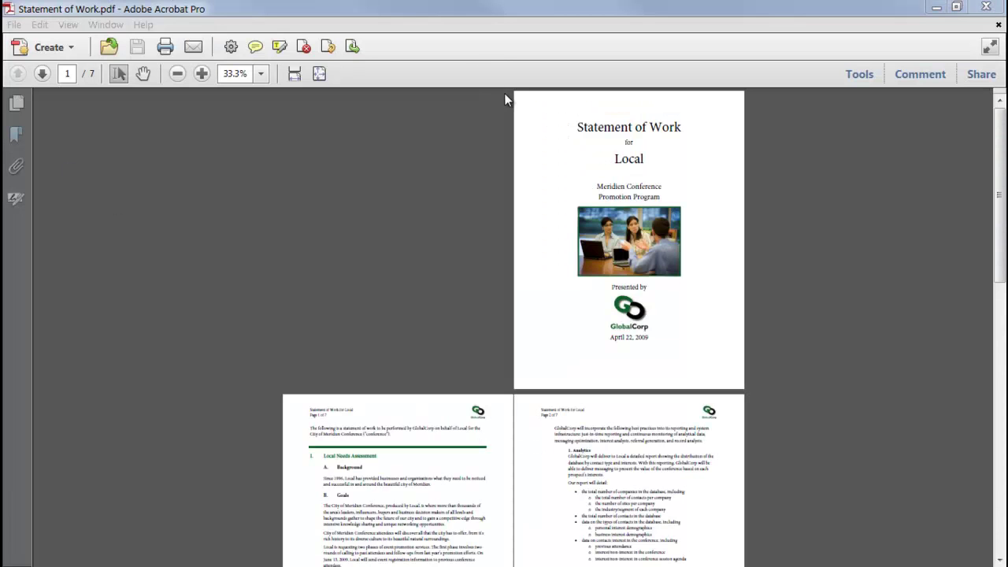
left_click(504, 89)
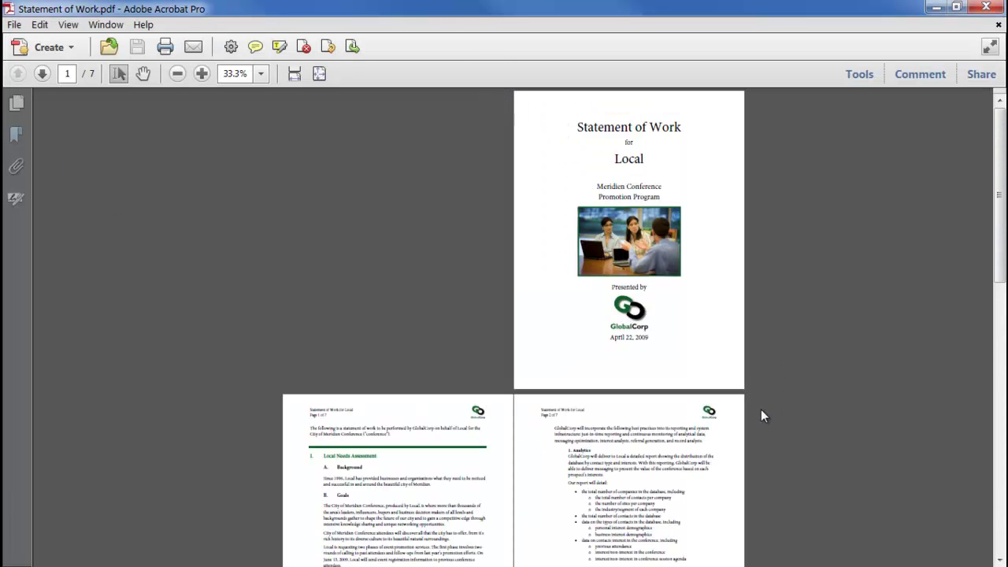
left_click_drag(752, 393, 489, 79)
scroll(420, 265, "down", 6)
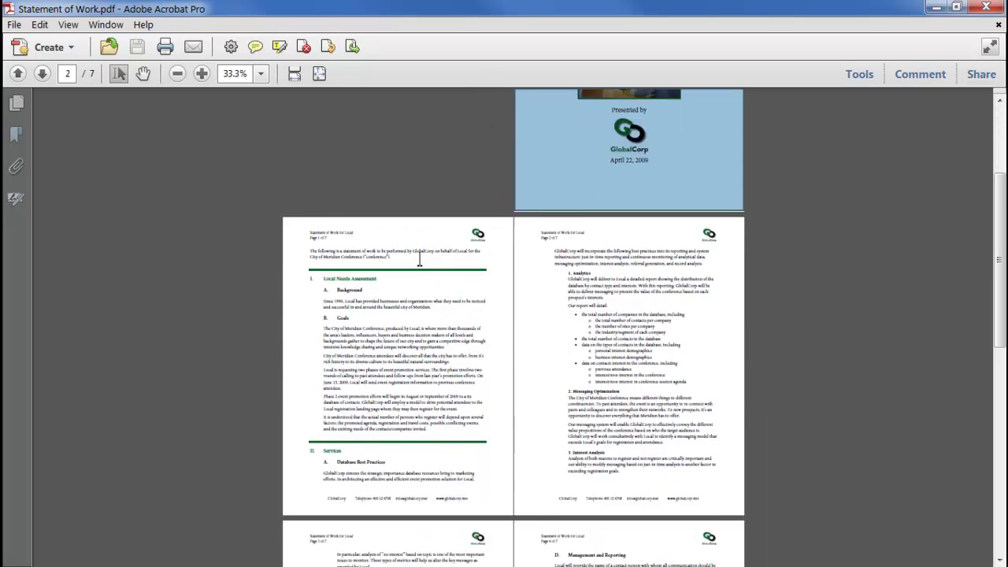
scroll(432, 351, "up", 3, "ctrl")
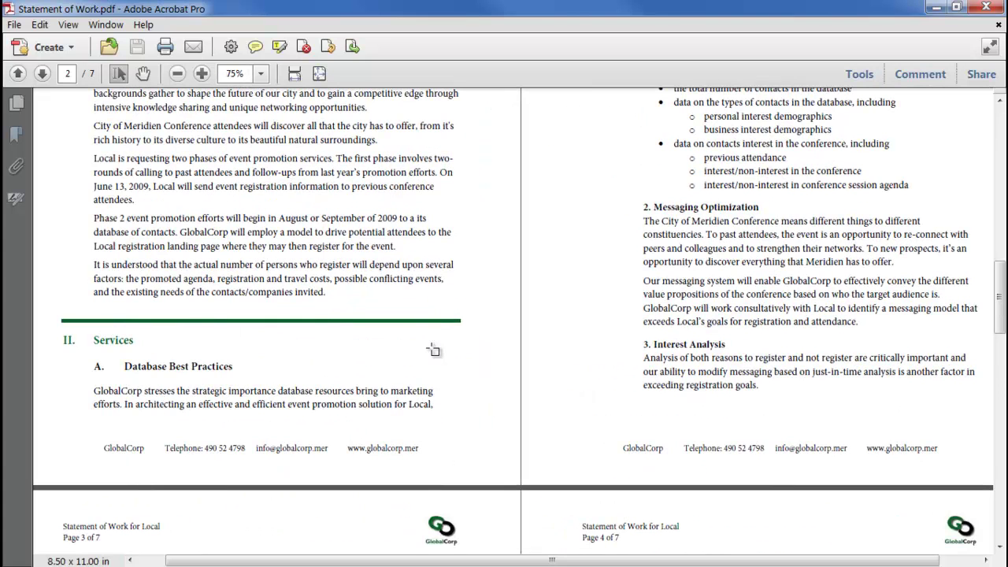
left_click_drag(270, 188, 776, 404)
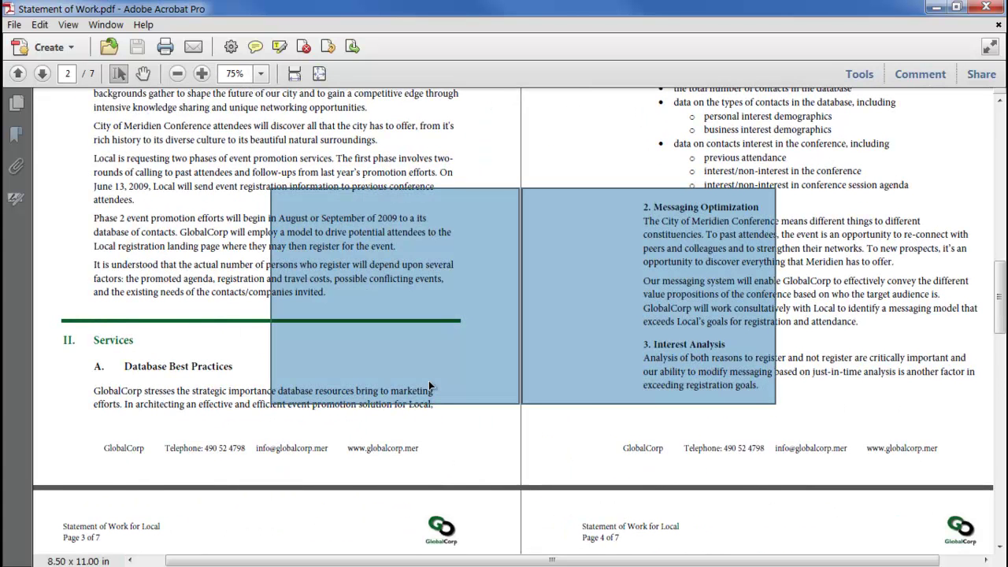
left_click(487, 413)
Try selecting paragraphs and a rectangular block of the Event Promotion text.
scroll(486, 413, "down", 10)
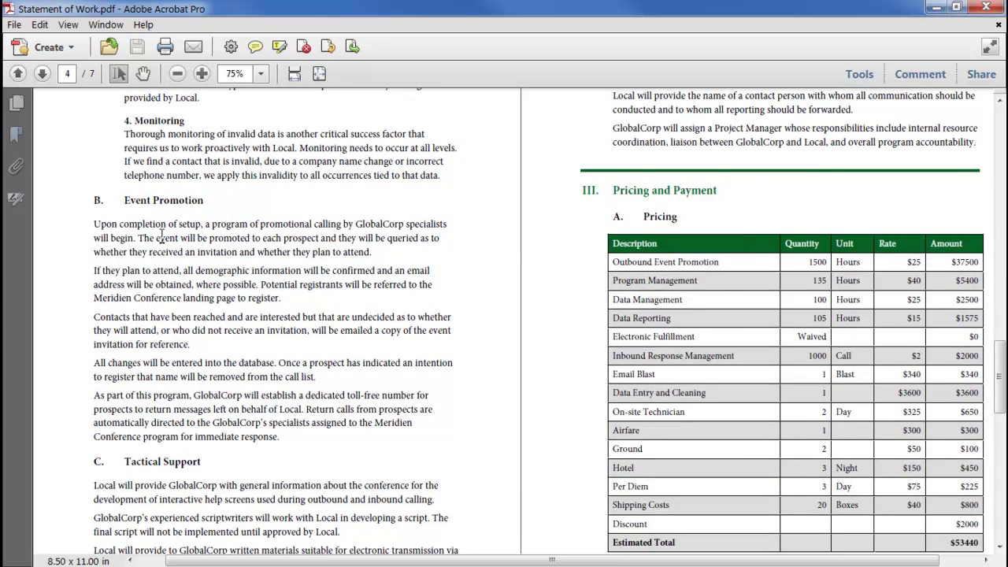
left_click_drag(161, 237, 321, 355)
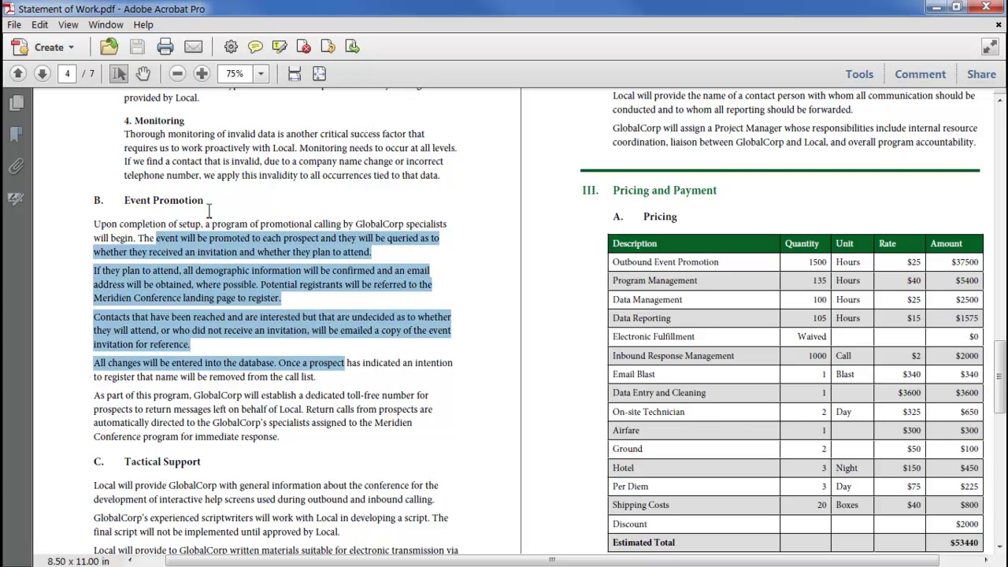
left_click(209, 211)
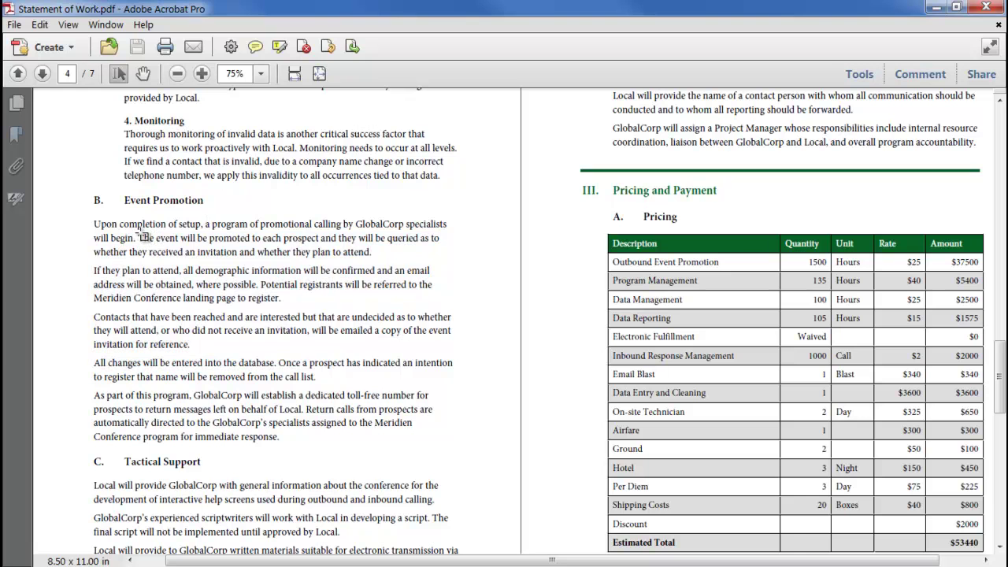
left_click_drag(143, 235, 497, 526)
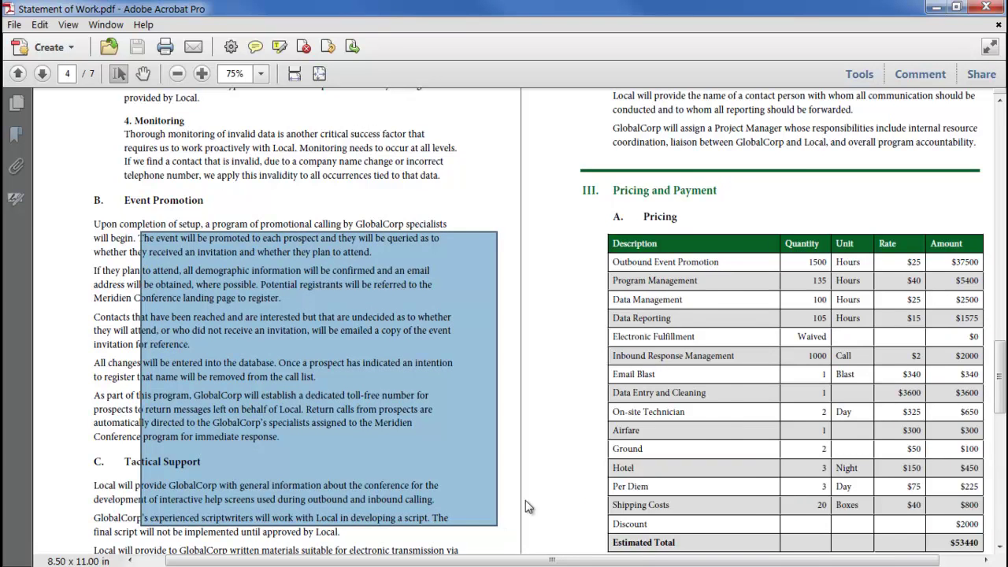
Marquee section D and the Pricing table, then Copy With Formatting.
scroll(495, 475, "up", 3)
left_click_drag(539, 562, 579, 563)
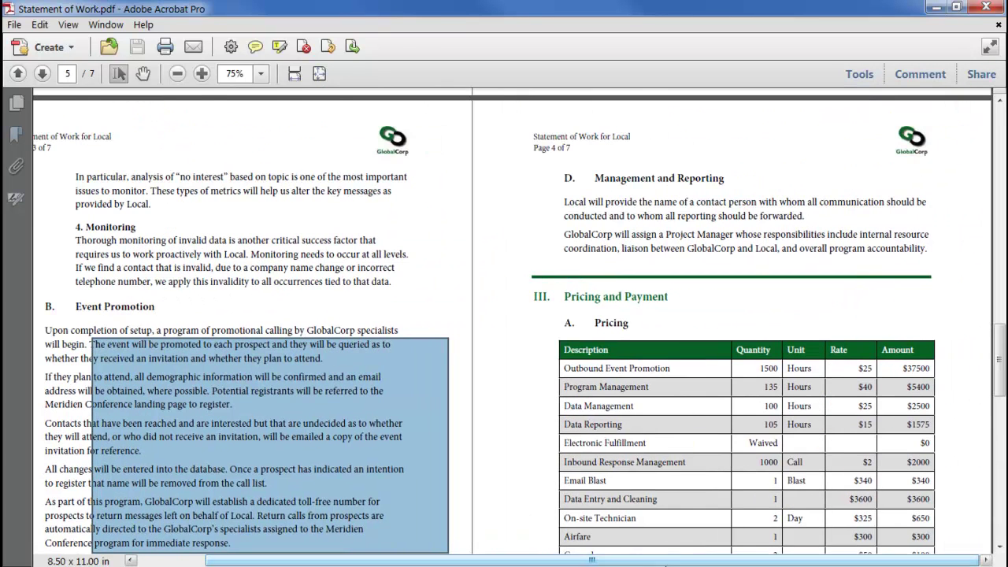
left_click_drag(504, 166, 951, 532)
right_click(721, 299)
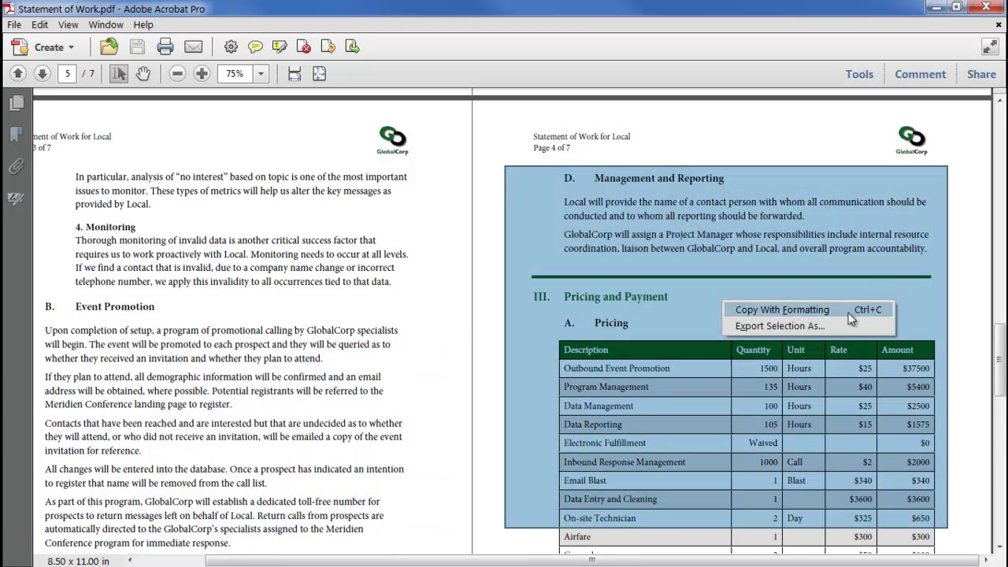
left_click(850, 309)
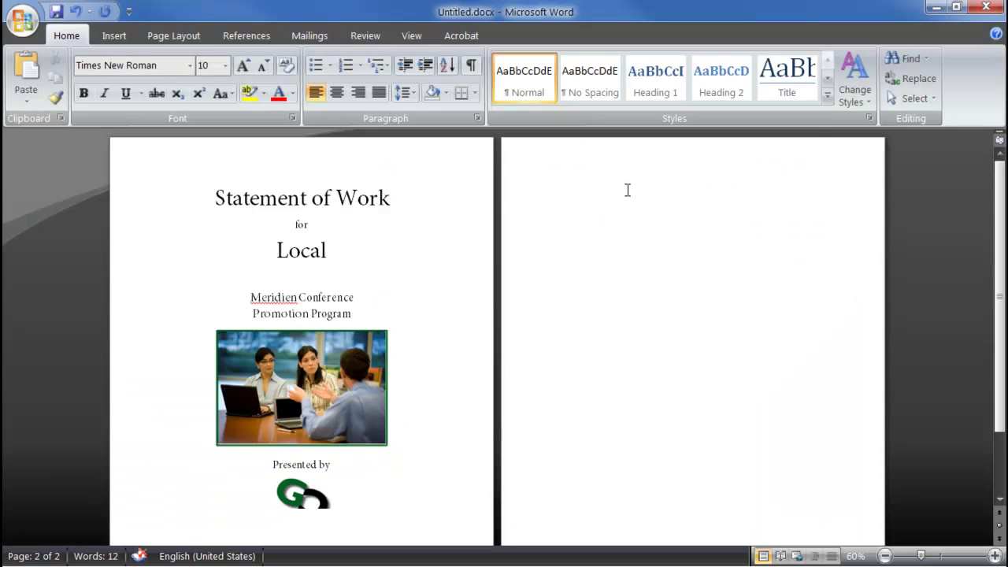
Paste the Management and Reporting section with its pricing table onto Word's blank page 2.
right_click(627, 190)
left_click(665, 242)
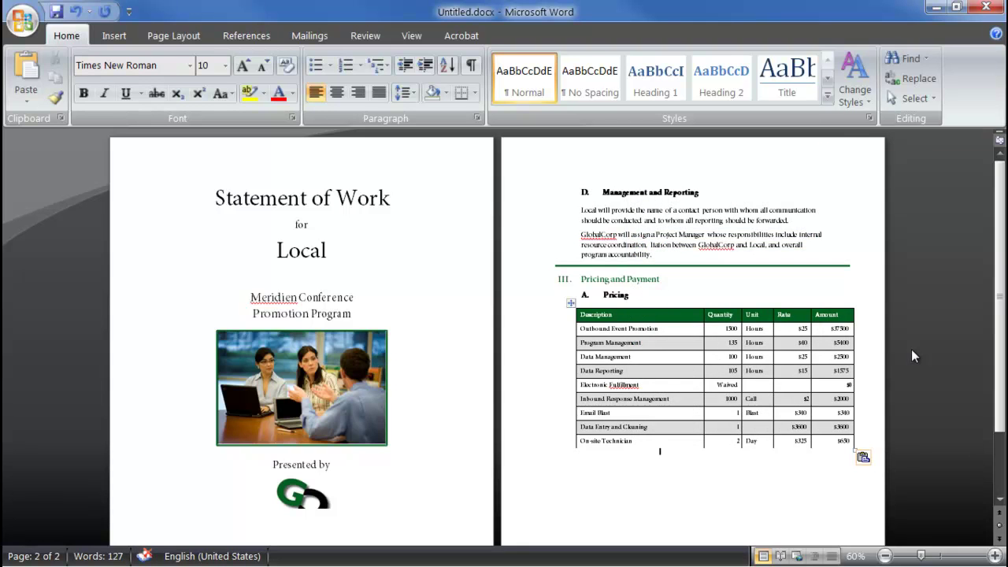
key("alt+Tab")
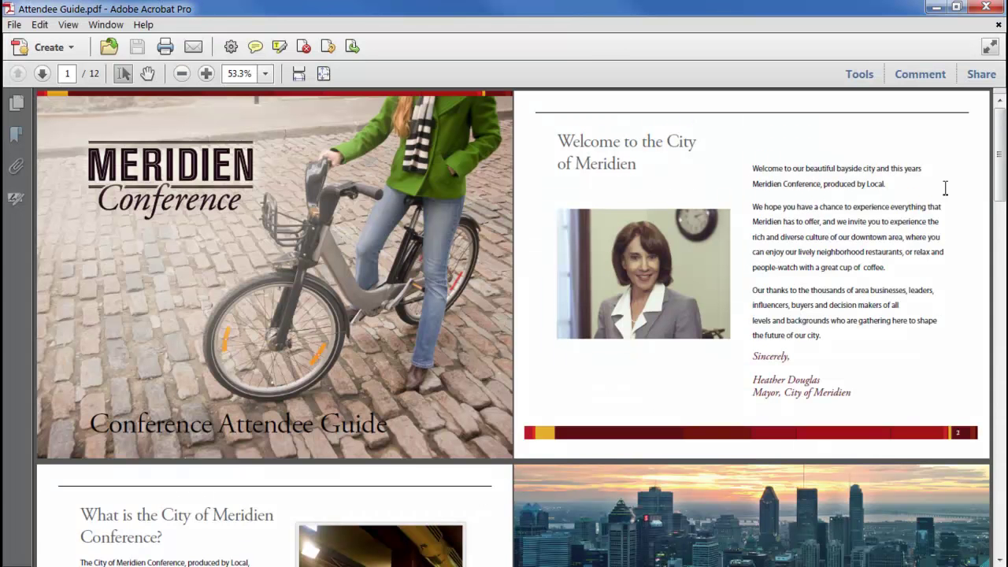
Turn on the Document Processing panel in Acrobat's Tools pane.
mouse_move(1000, 165)
left_mouse_down()
mouse_move(1000, 293)
mouse_move(1003, 166)
left_mouse_up()
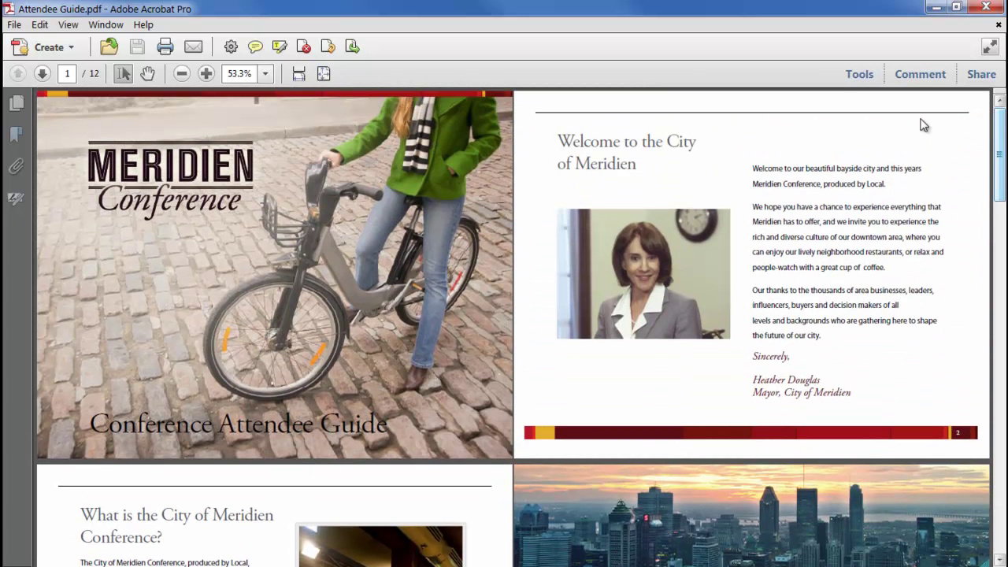
left_click(857, 74)
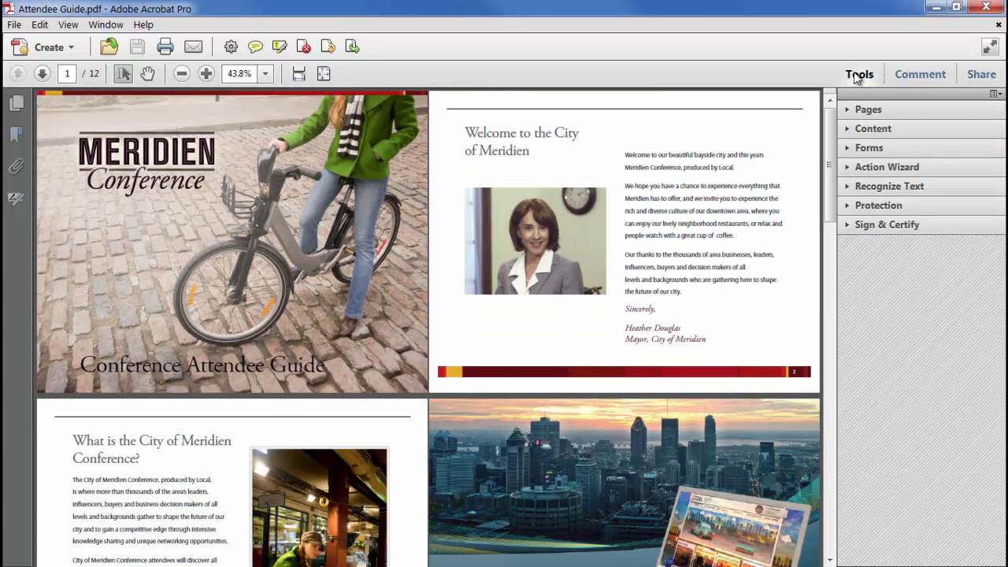
left_click(995, 94)
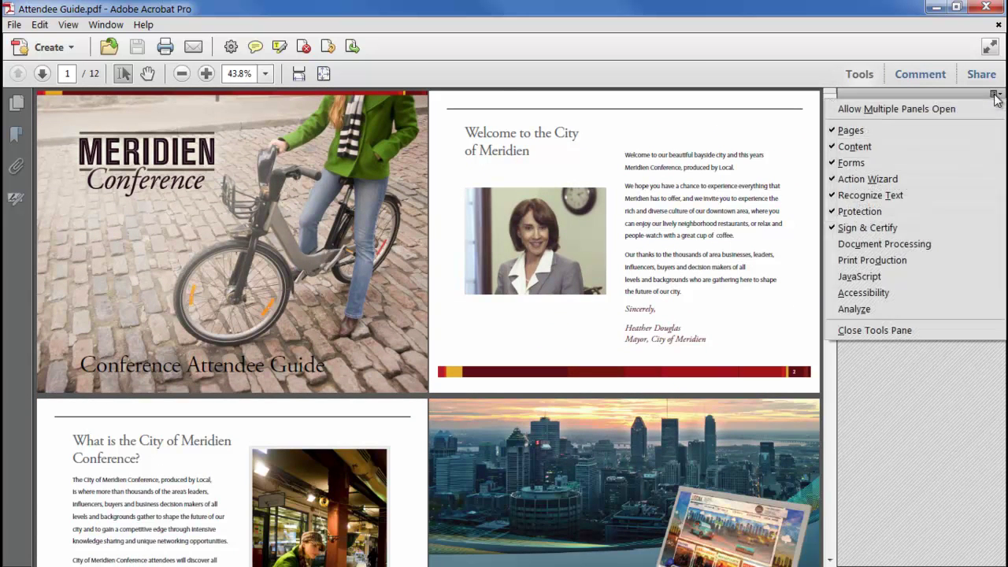
left_click(960, 245)
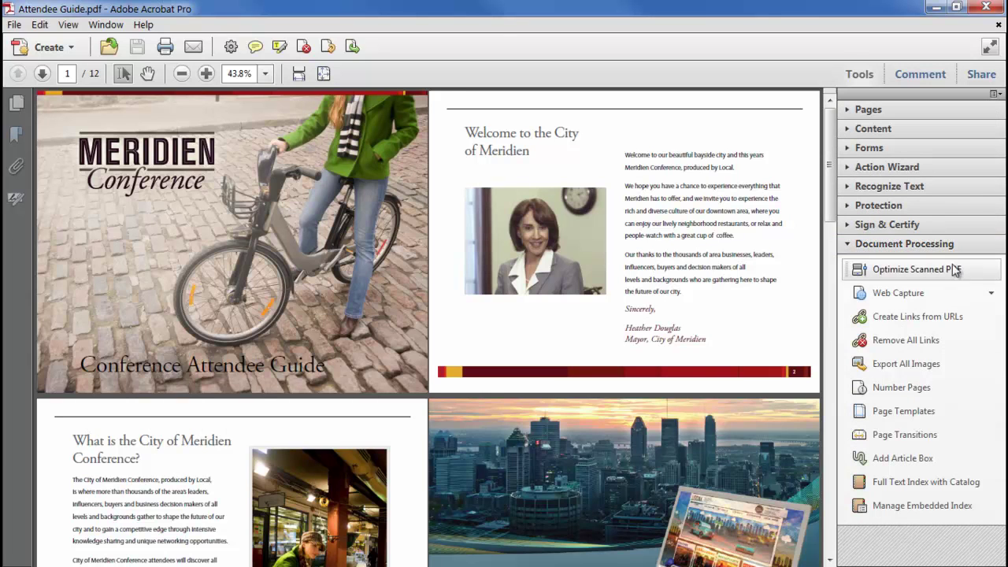
Export all Attendee Guide images as PNGs to Exported Images, excluding images under 0.75 inches.
left_click(955, 367)
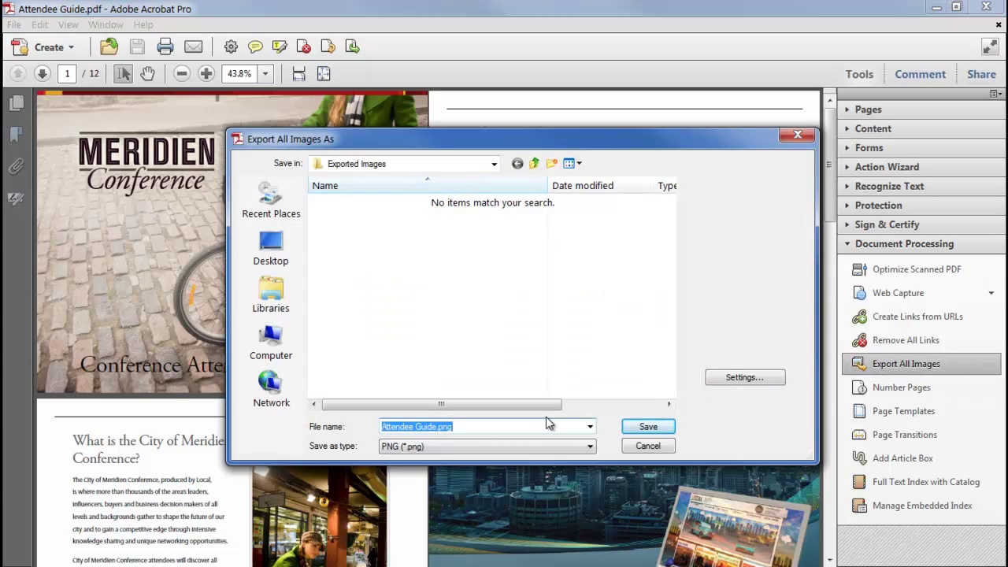
left_click(531, 449)
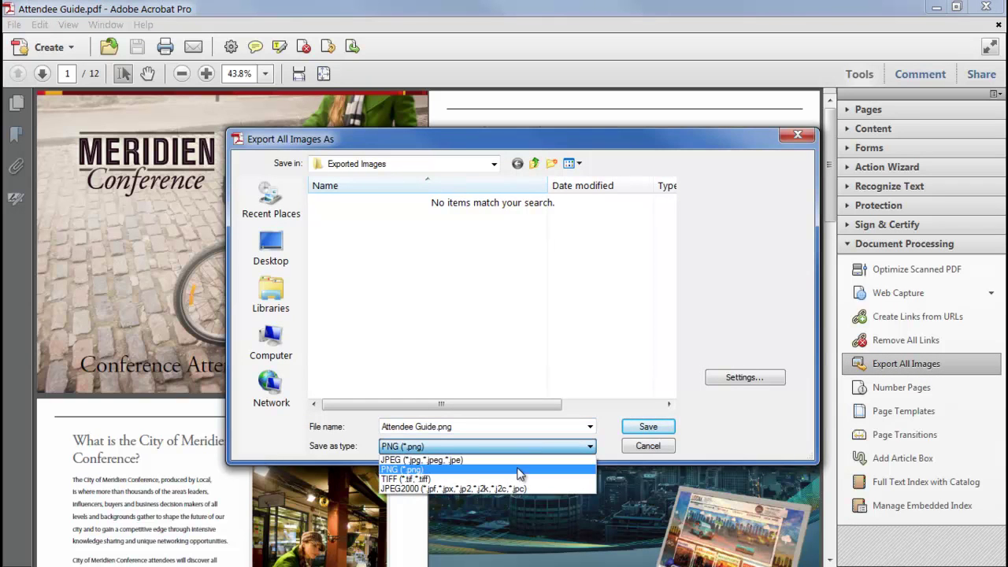
left_click(516, 469)
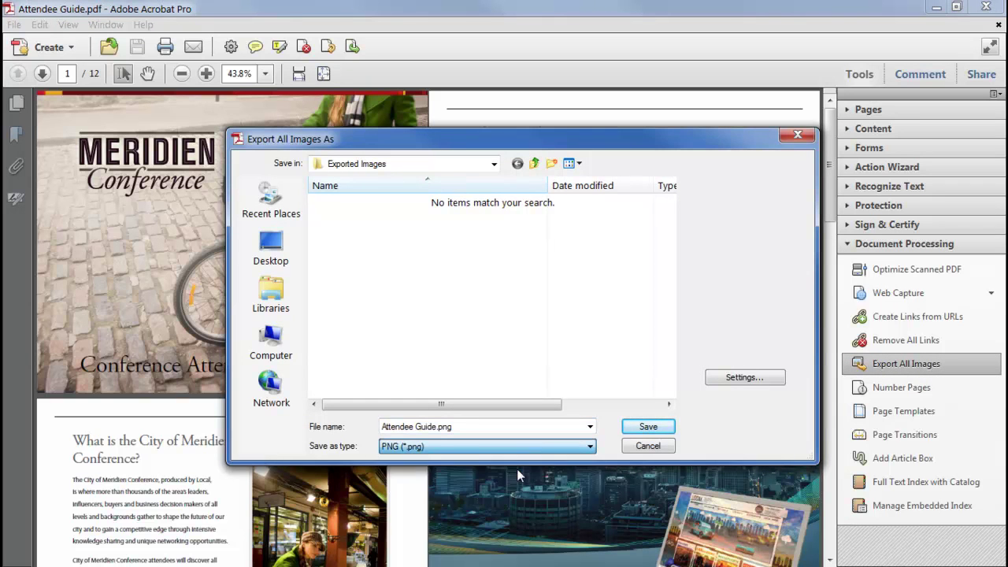
left_click(758, 376)
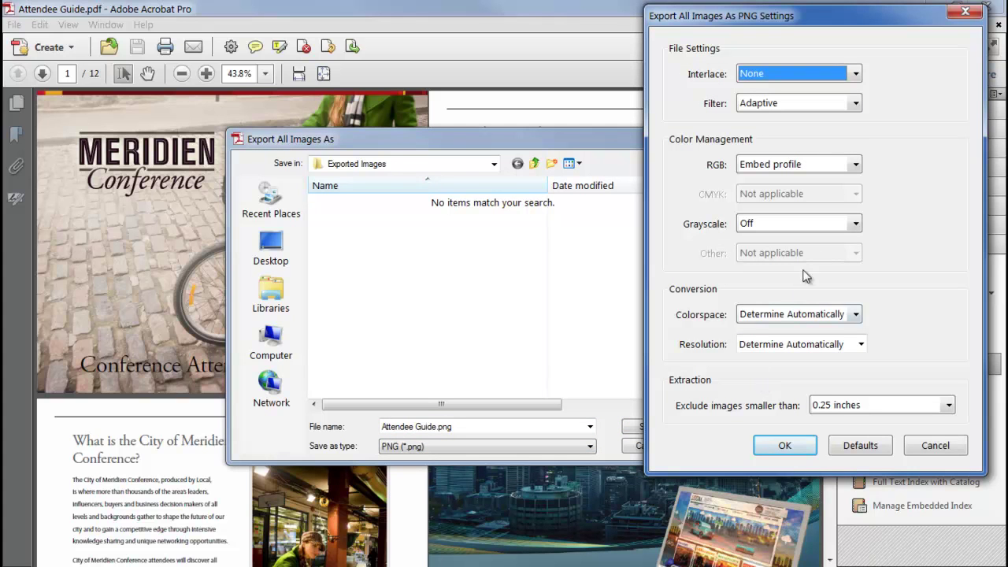
left_click(948, 405)
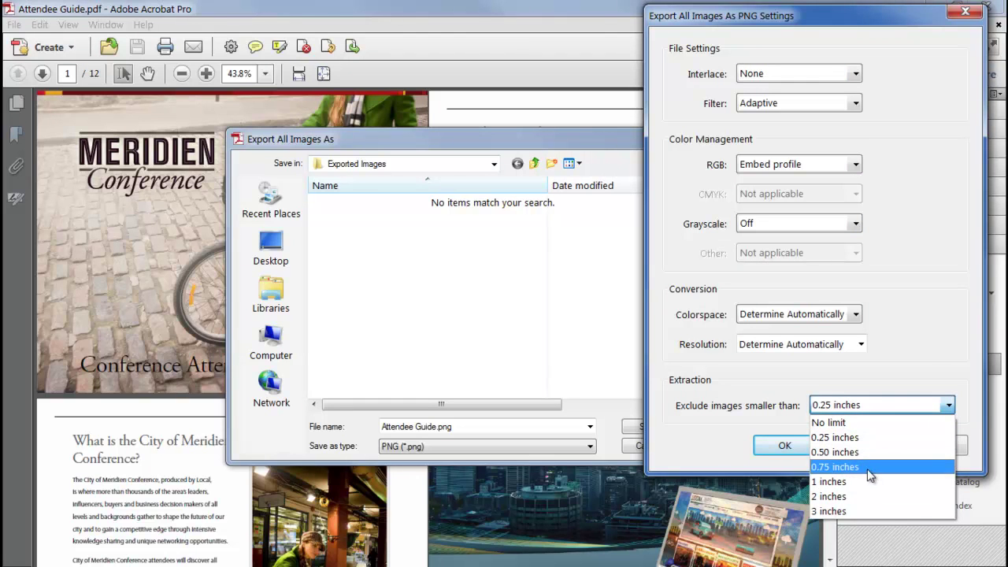
left_click(868, 467)
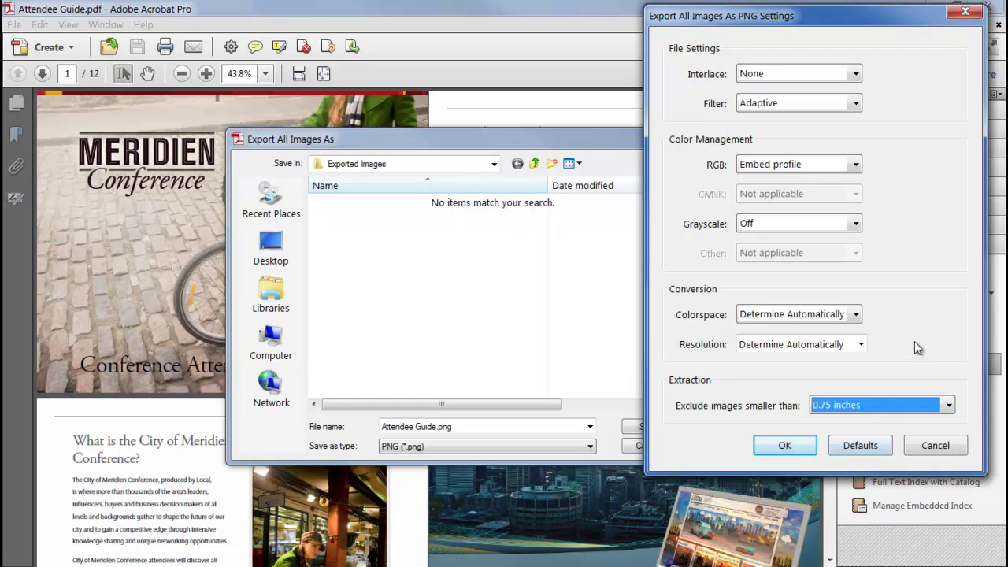
left_click(784, 446)
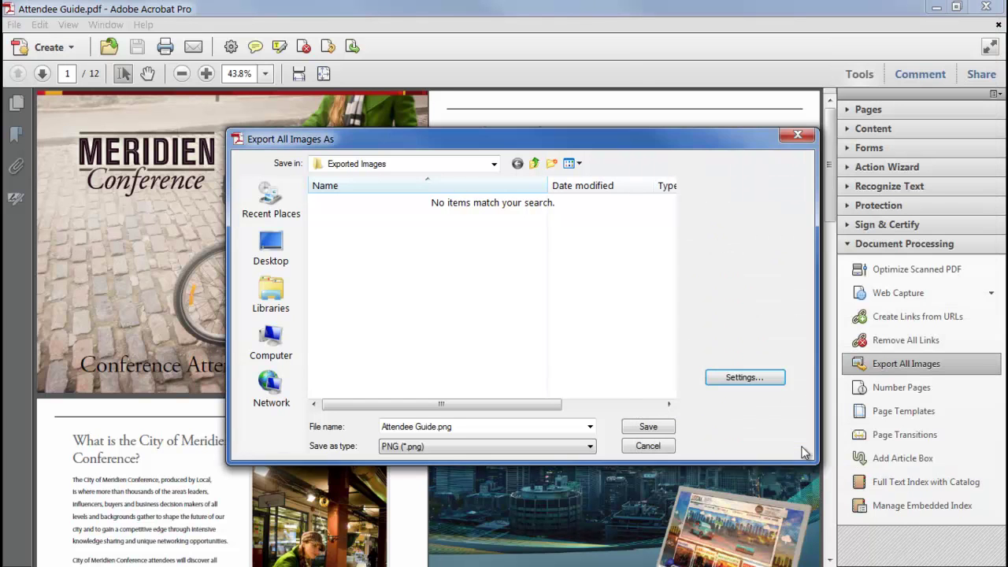
left_click(648, 428)
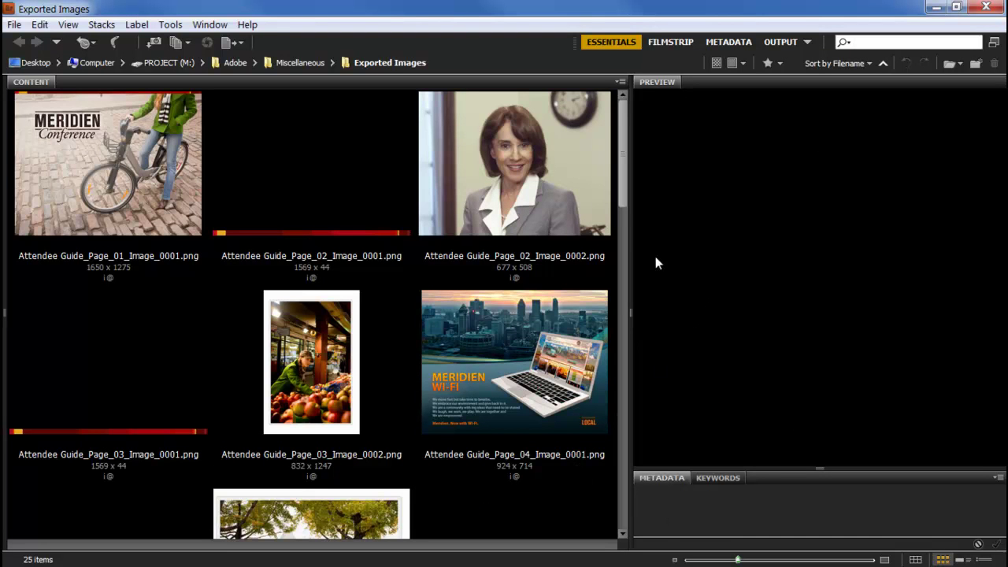
Preview the page 2 portrait and page 5 park PNGs in Bridge's Exported Images folder.
mouse_move(620, 183)
left_mouse_down()
mouse_move(631, 334)
mouse_move(625, 427)
mouse_move(618, 185)
left_mouse_up()
left_click(534, 156)
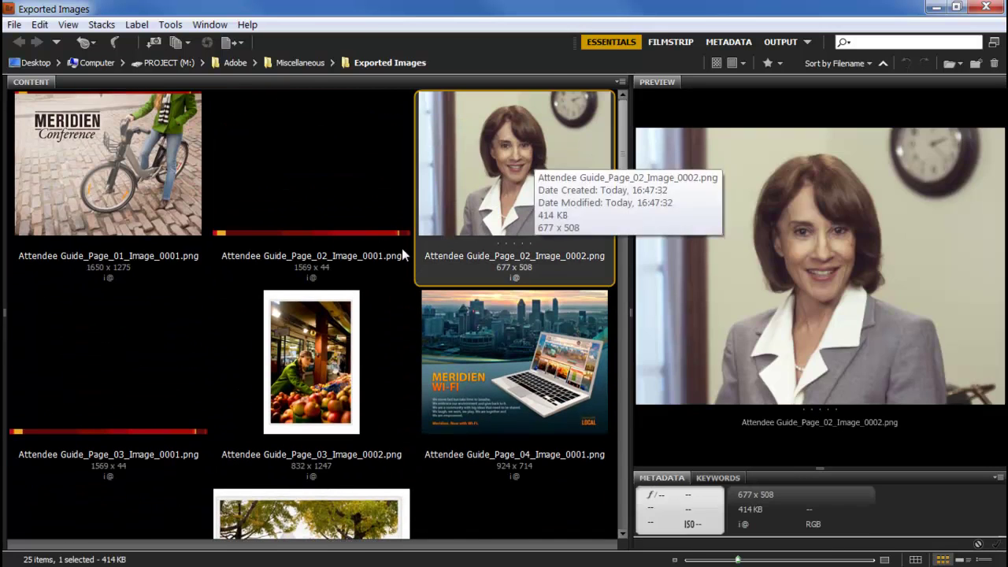
left_click(312, 329)
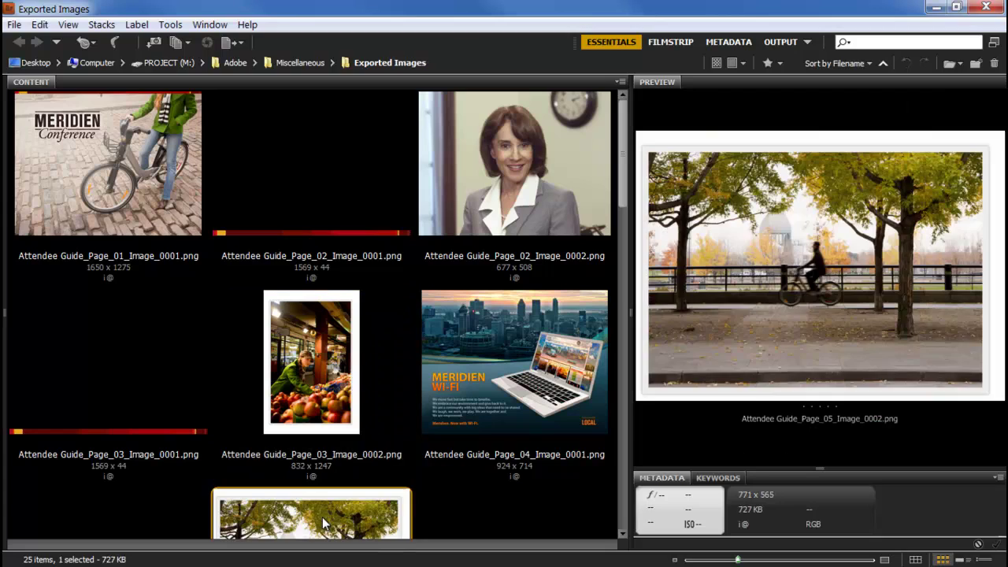